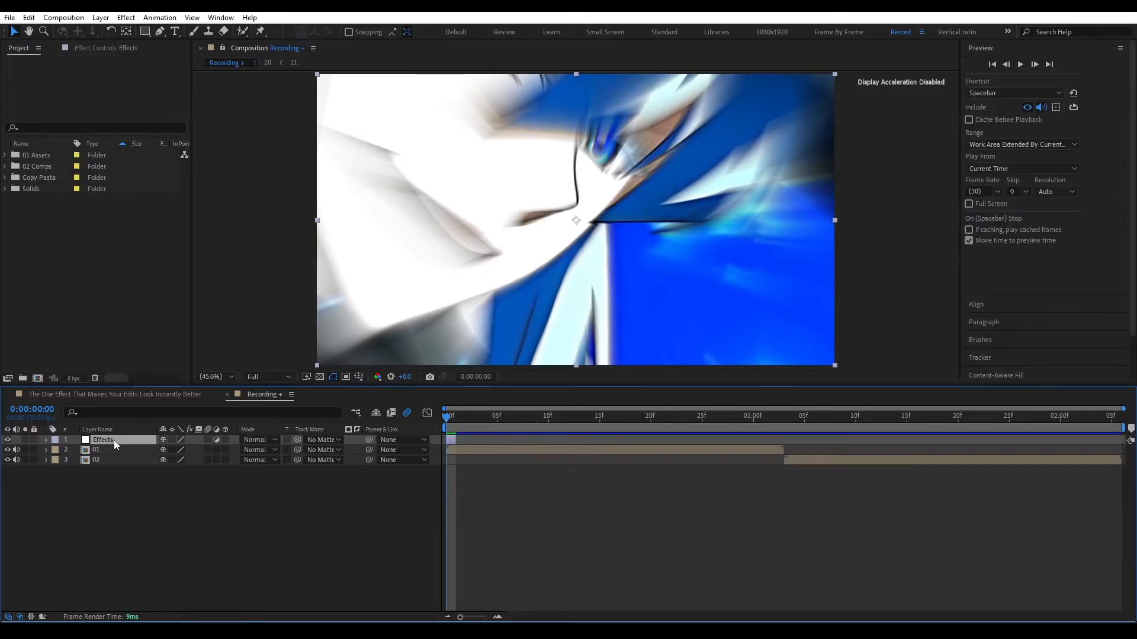
Step: Apply the Find Edges effect to the Effects adjustment layer and invert it
key("ctrl+space")
type("find")
key("Return")
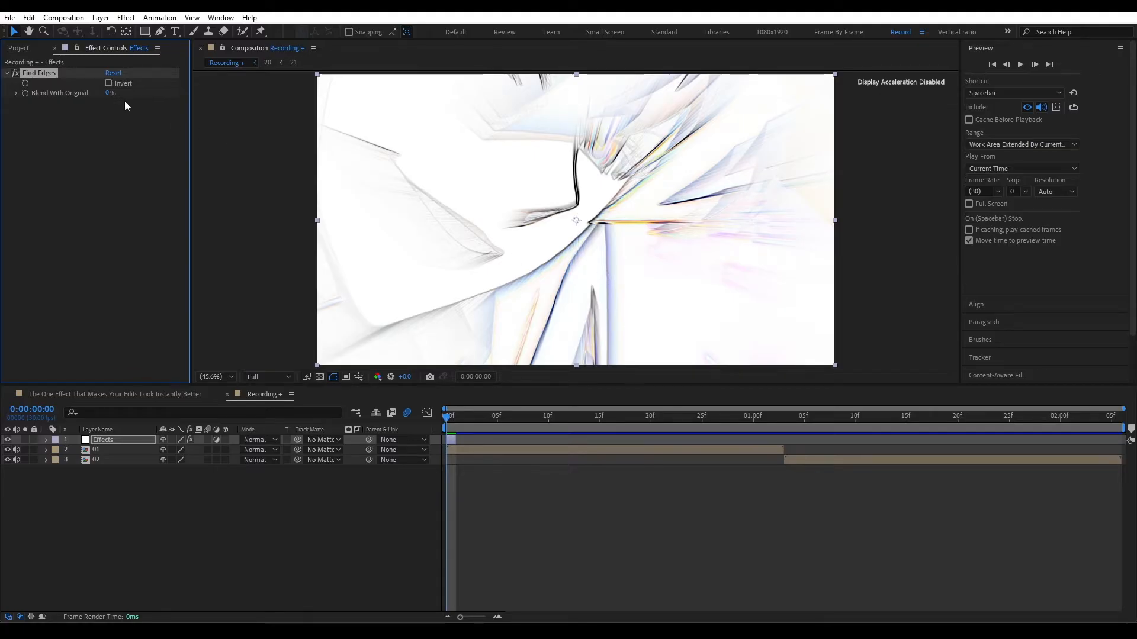
left_click(108, 84)
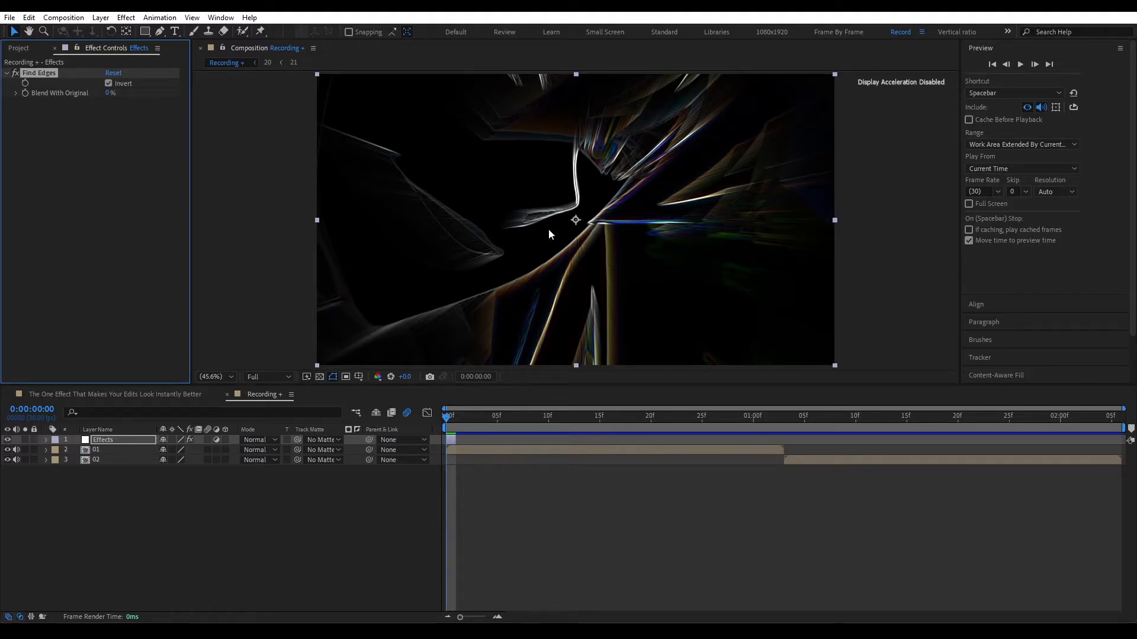
Step: Add a Directional Blur to the Effects layer with direction 90° and blur length about 169.4
key("ctrl+space")
type("dir")
key("Return")
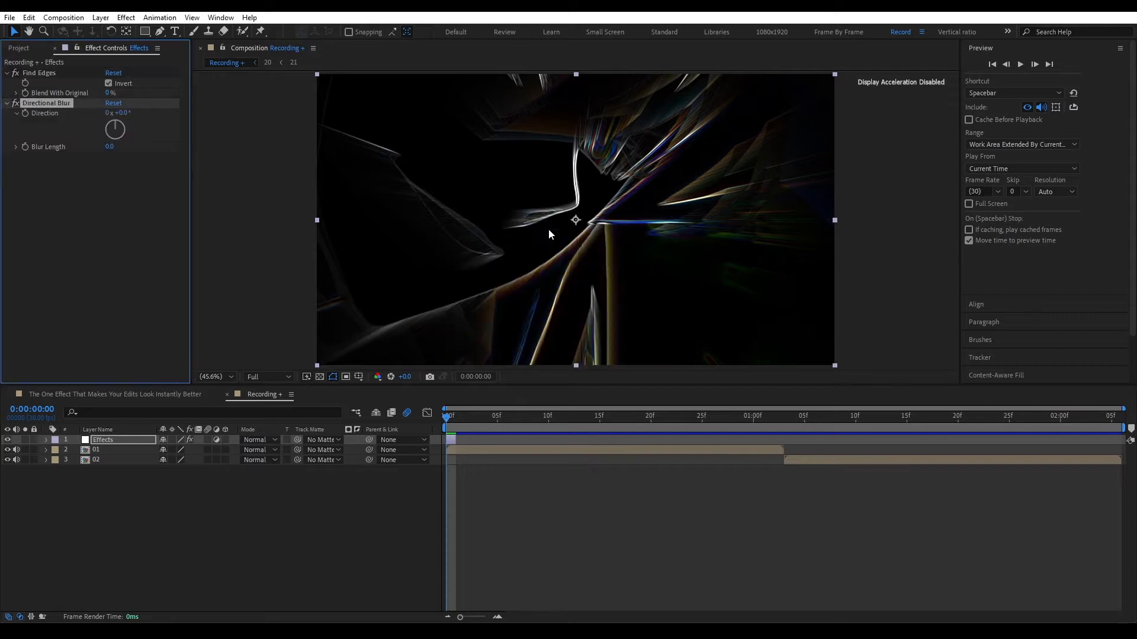
left_click(122, 114)
type("90")
key("Return")
left_click_drag(110, 152, 828, 231)
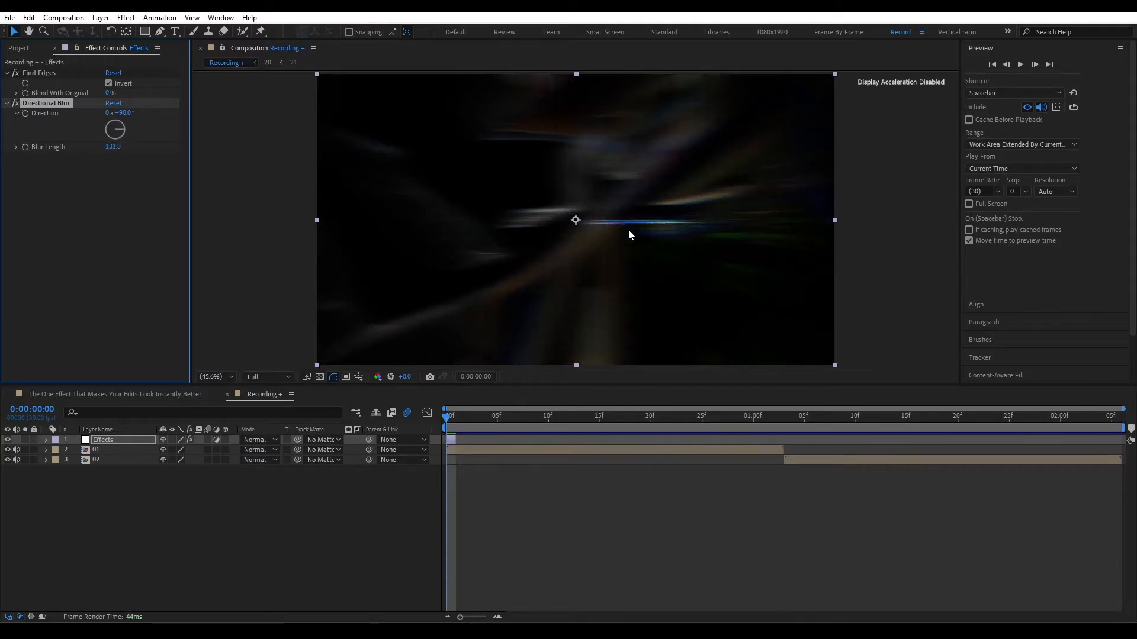
left_click_drag(113, 147, 335, 149)
Step: Add a Curves effect to the adjustment layer and bend the RGB curve into an S with brighter highlights and darker shadows
left_click(106, 432)
left_click(108, 437)
key("ctrl+space")
type("cur")
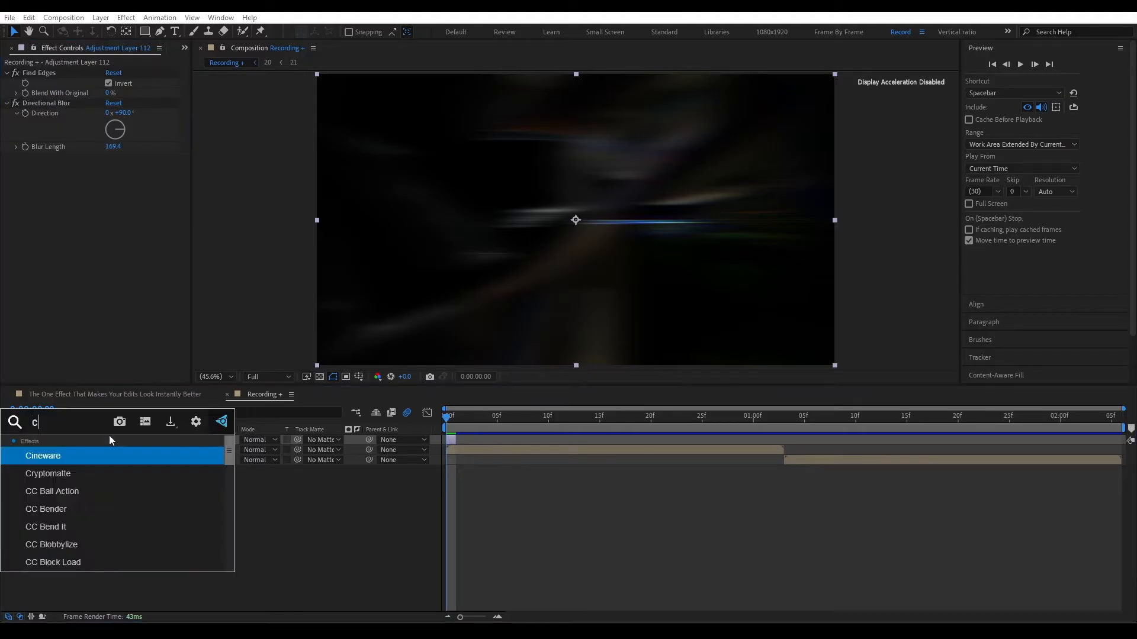
key("Return")
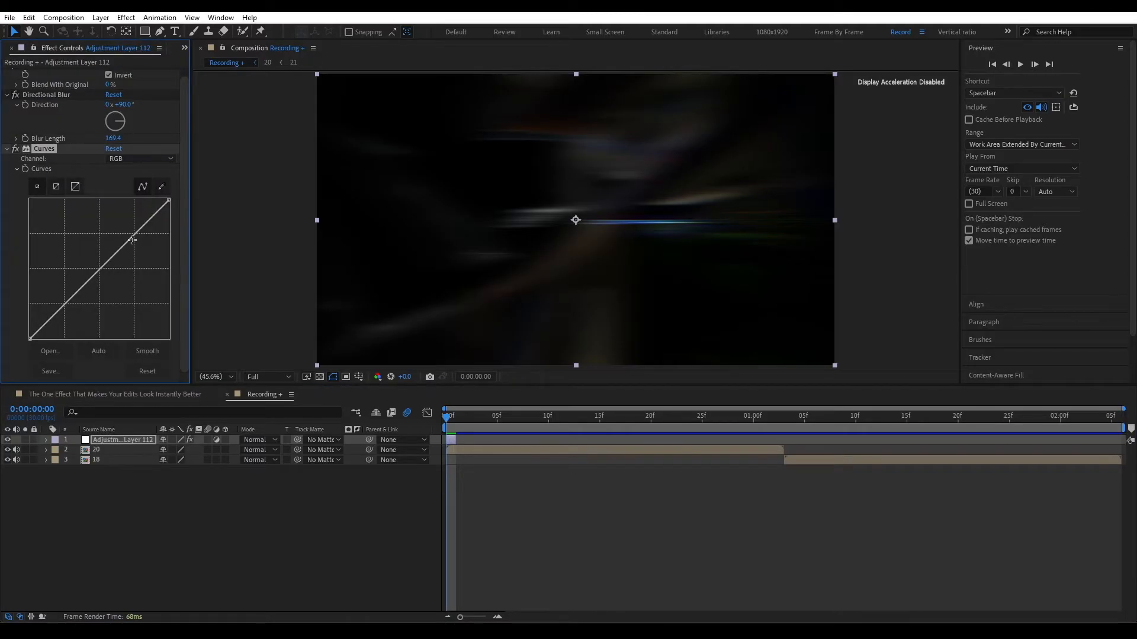
left_click_drag(126, 243, 122, 233)
left_click_drag(73, 281, 89, 291)
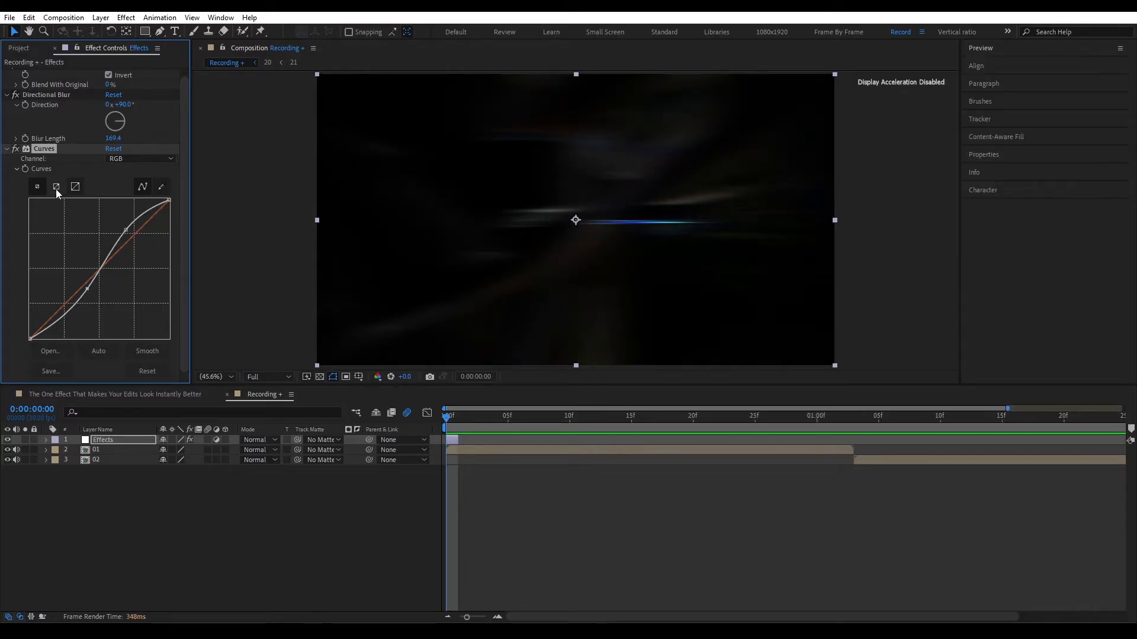
Step: Collapse the existing effects and add a Glow effect with intensity 2 and radius 30
key("ctrl+a")
left_click(6, 151)
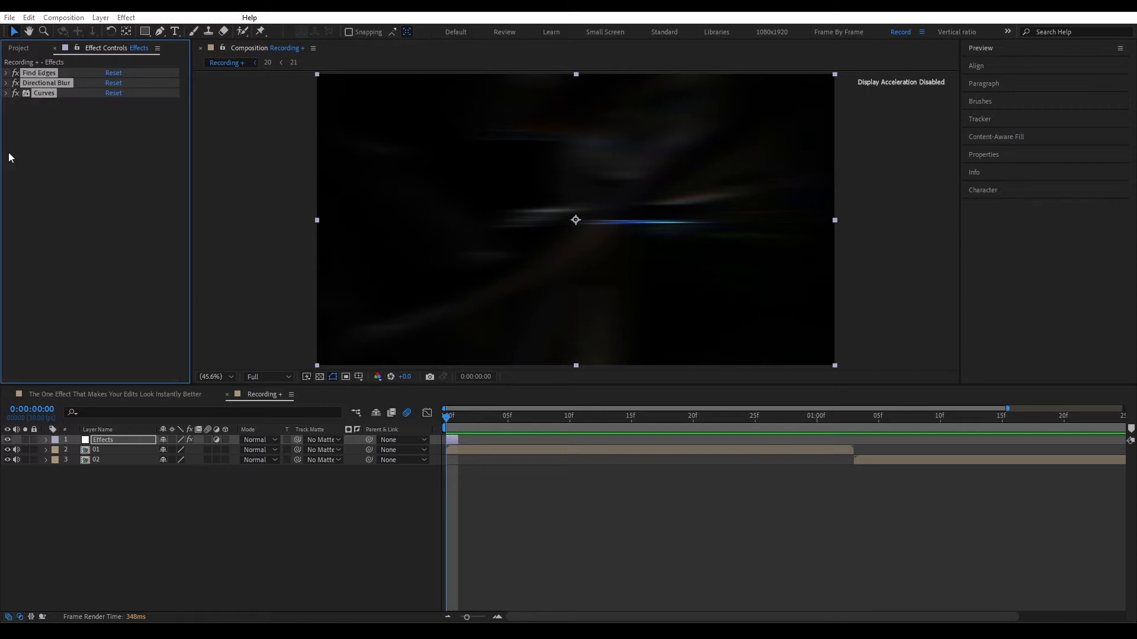
key("ctrl+space")
type("glow")
key("Return")
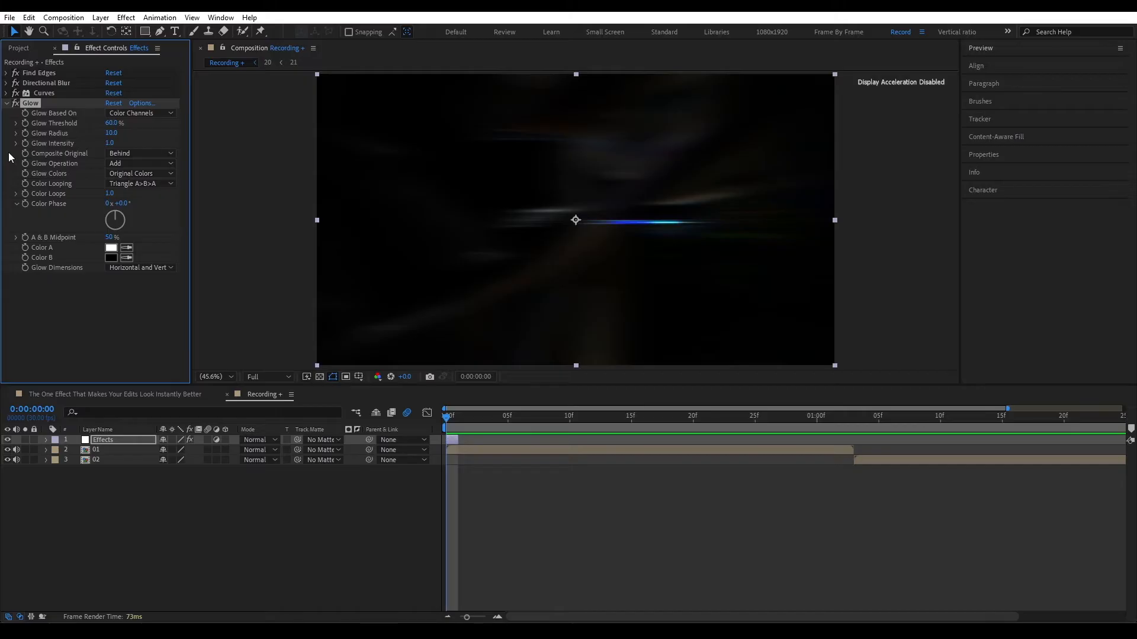
left_click(110, 143)
type("2")
left_click(112, 132)
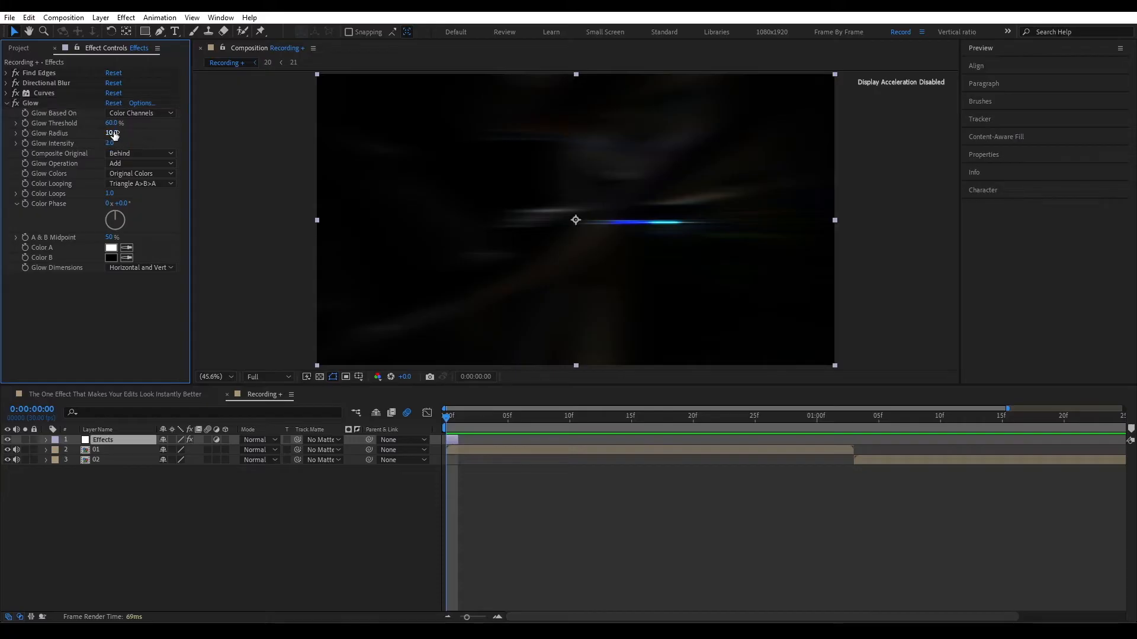
type("30")
key("Return")
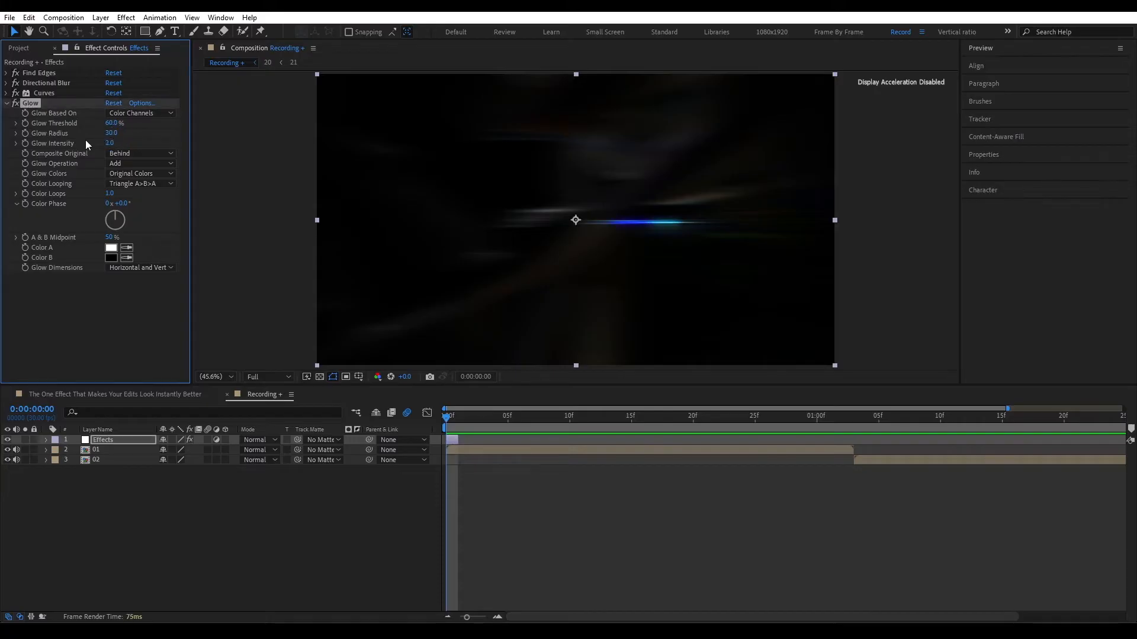
Step: Duplicate the Glow effect and set the copy's intensity to 0.5 and radius to 100
key("ctrl+d")
left_click(109, 253)
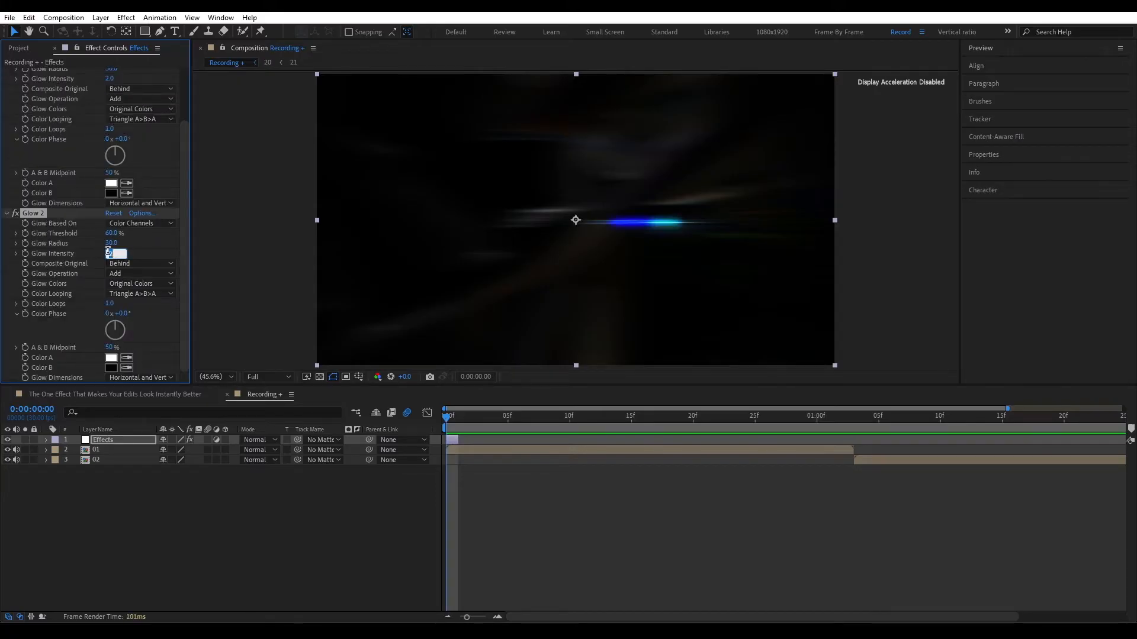
type("0.5")
key("Return")
left_click(110, 243)
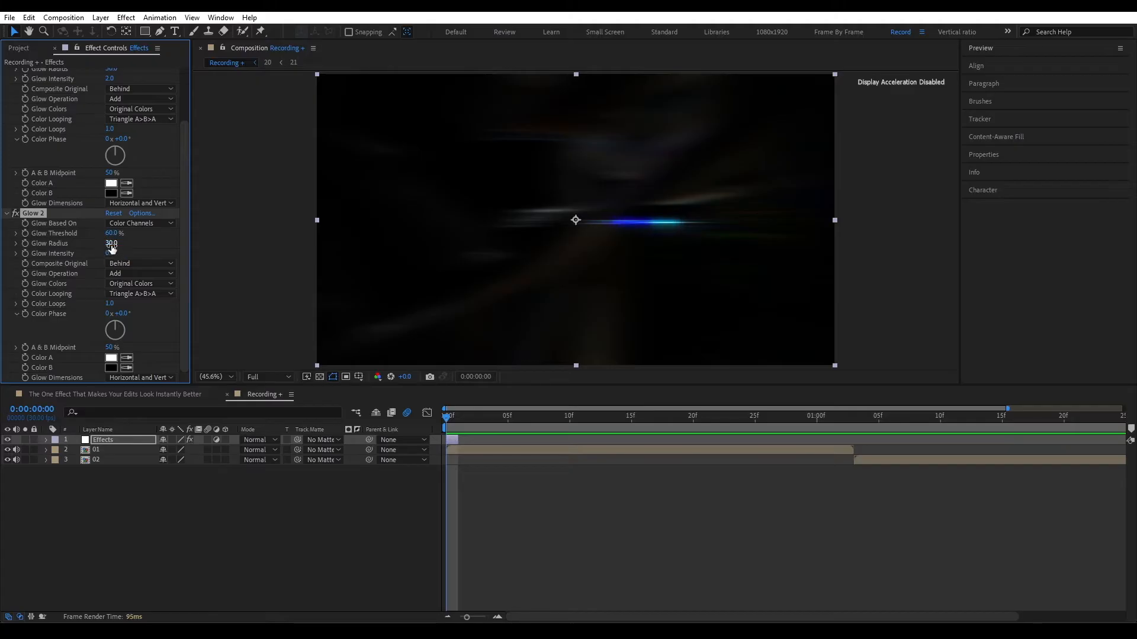
type("100")
key("Return")
Step: Duplicate the second Glow, set the new copy's radius to 300, and collapse all the effects
key("ctrl+d")
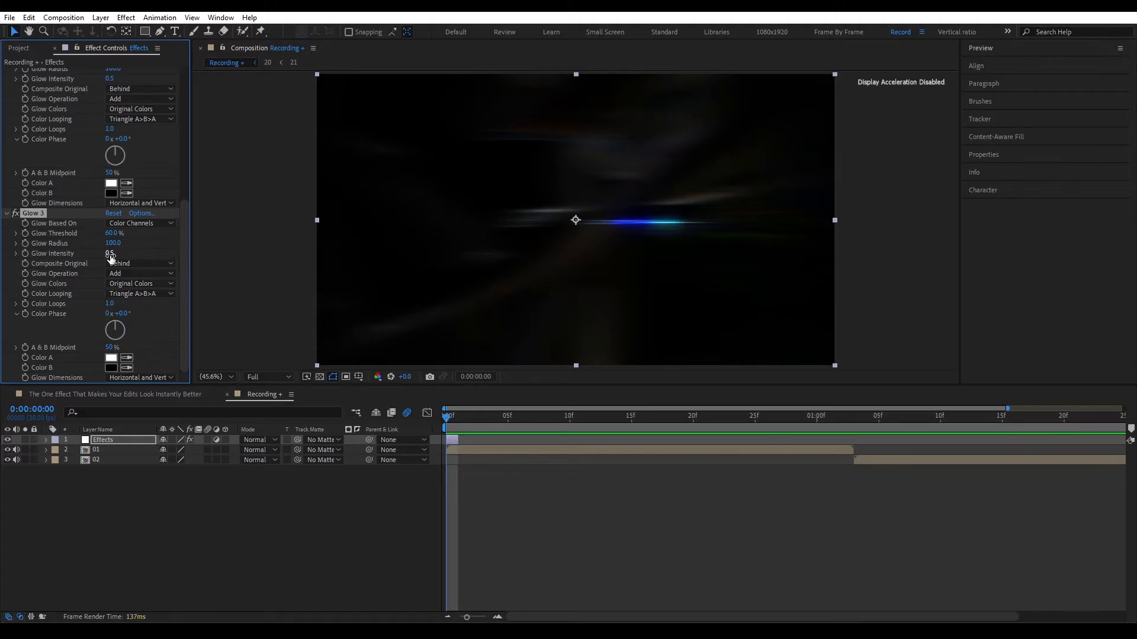
left_click(109, 253)
left_click(111, 243)
type("300")
key("Return")
left_click(36, 214)
scroll(51, 237, "up", 2)
key("ctrl+a")
left_click(7, 268)
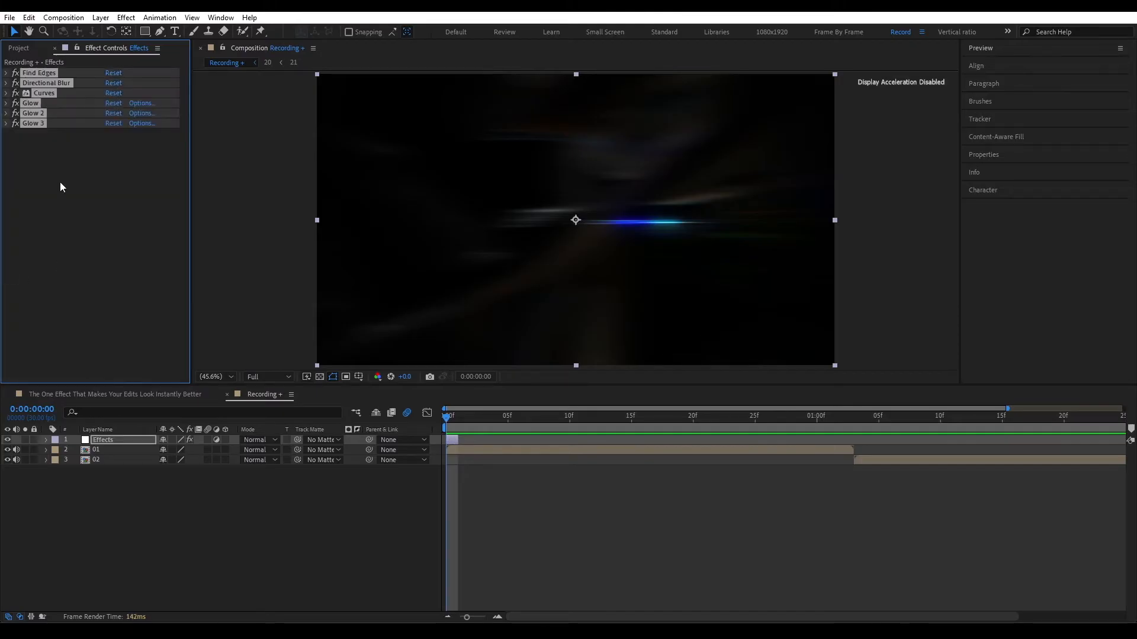
left_click(61, 185)
left_click(34, 104)
left_click(31, 123, "shift")
left_click(16, 123)
left_click(15, 123)
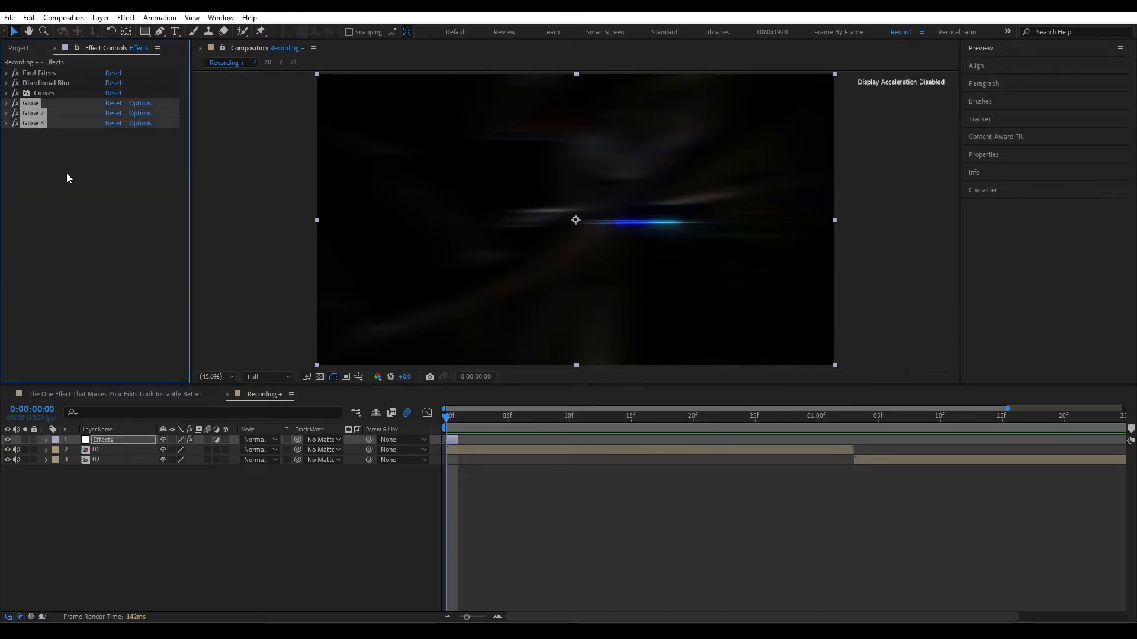
left_click(66, 174)
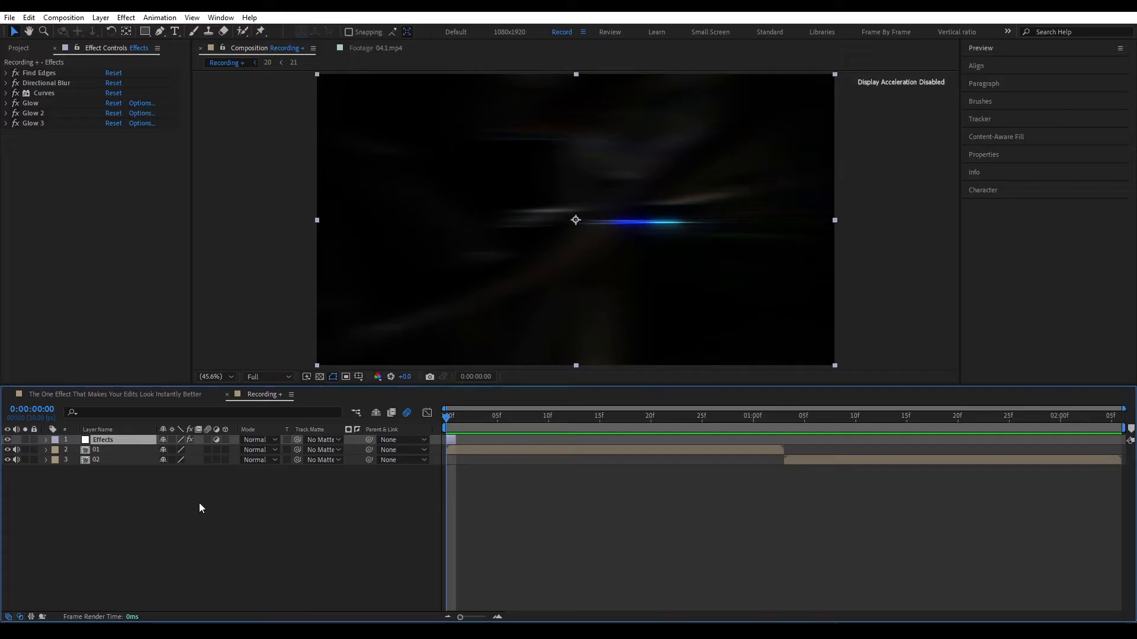
Step: Preview the composition with the glow effects and return the playhead to the first frame
left_click(199, 503)
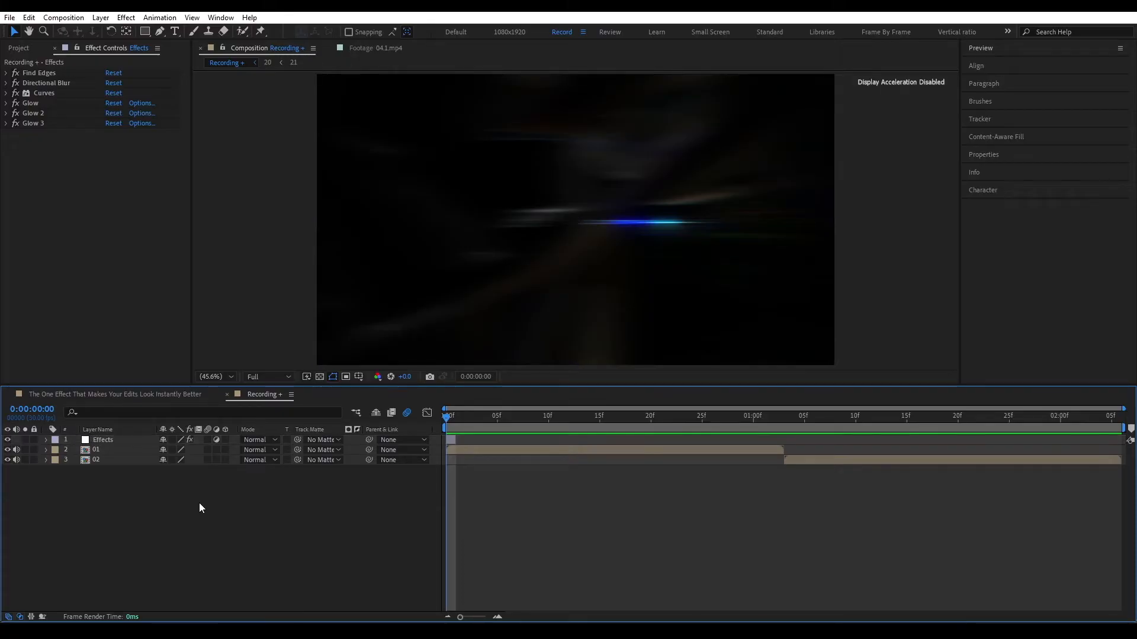
key("space")
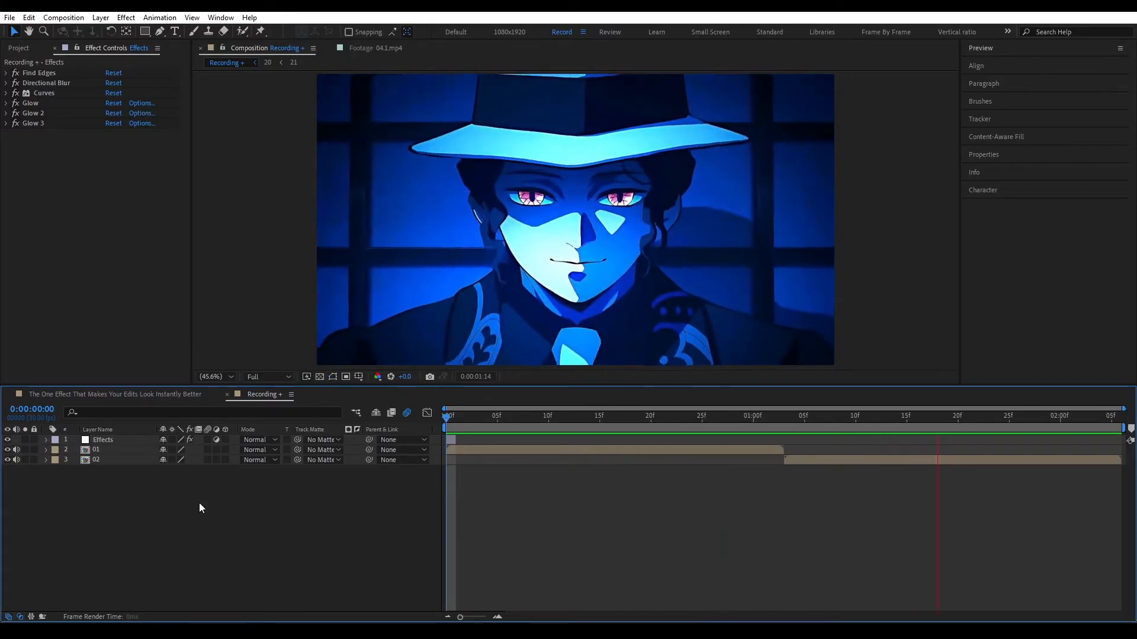
key("space")
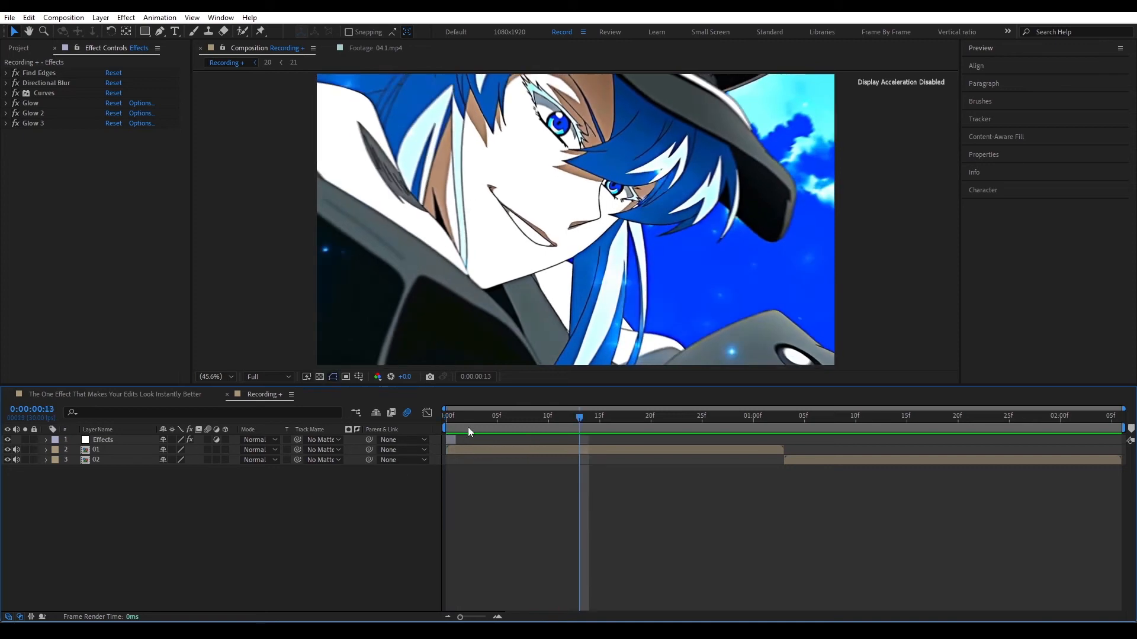
left_click_drag(467, 427, 445, 431)
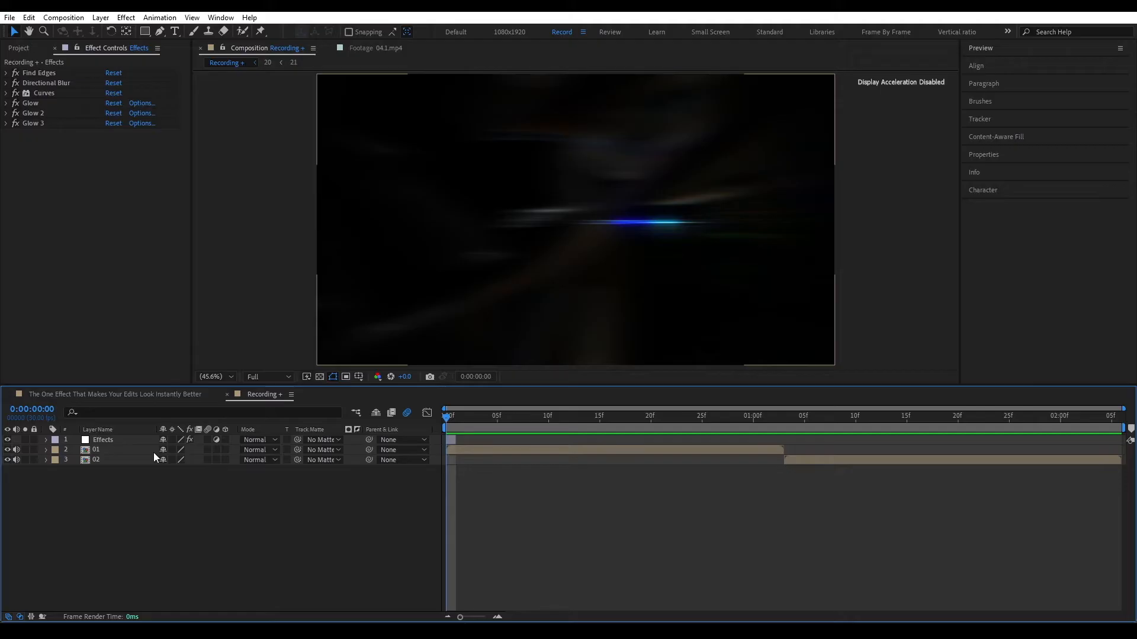
Step: Duplicate the Find Edges effect twice on the Effects layer and preview the composition
left_click(37, 74)
key("ctrl+d")
key("ctrl+d")
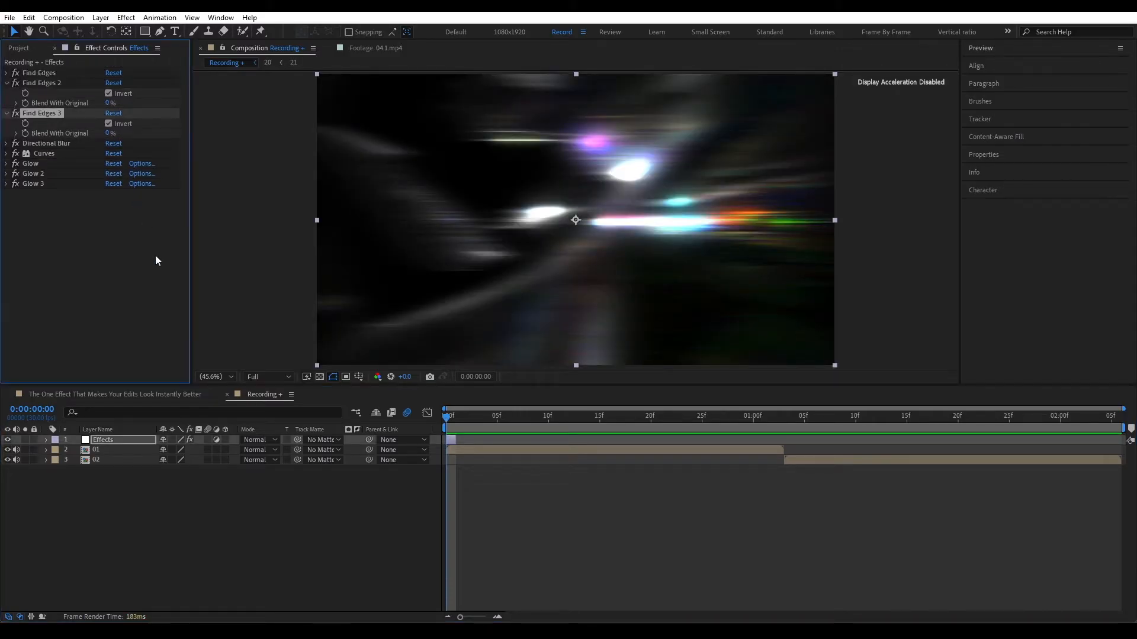
left_click(284, 514)
key("space")
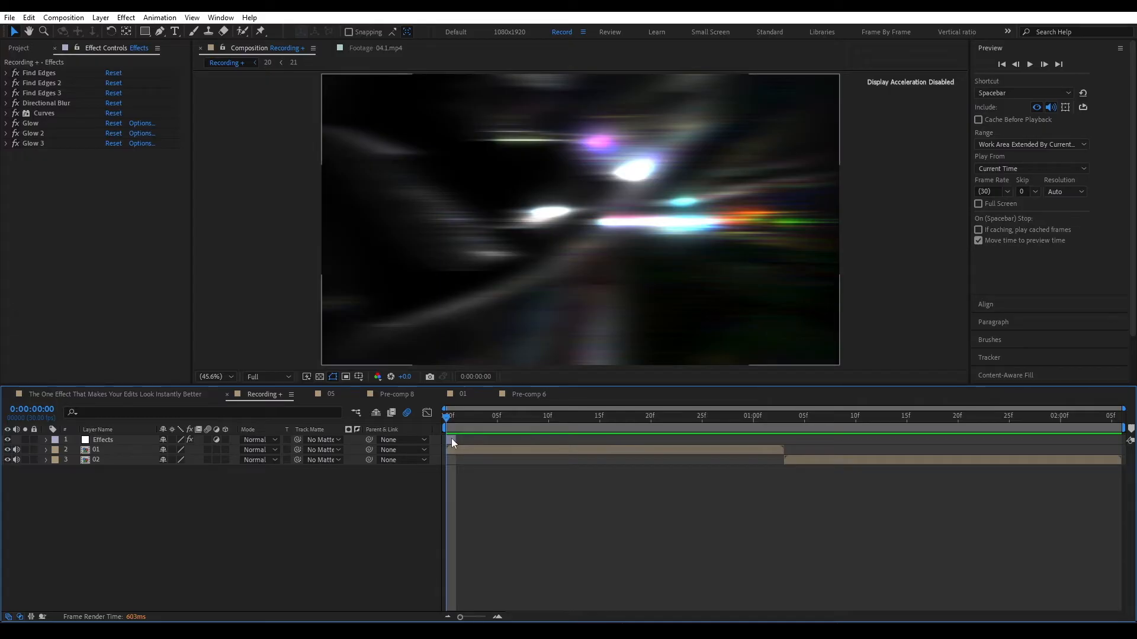
Step: Duplicate the Effects layer, place the copy on the first frame ahead of the original, and remove all the copy's effects
key("ctrl+d")
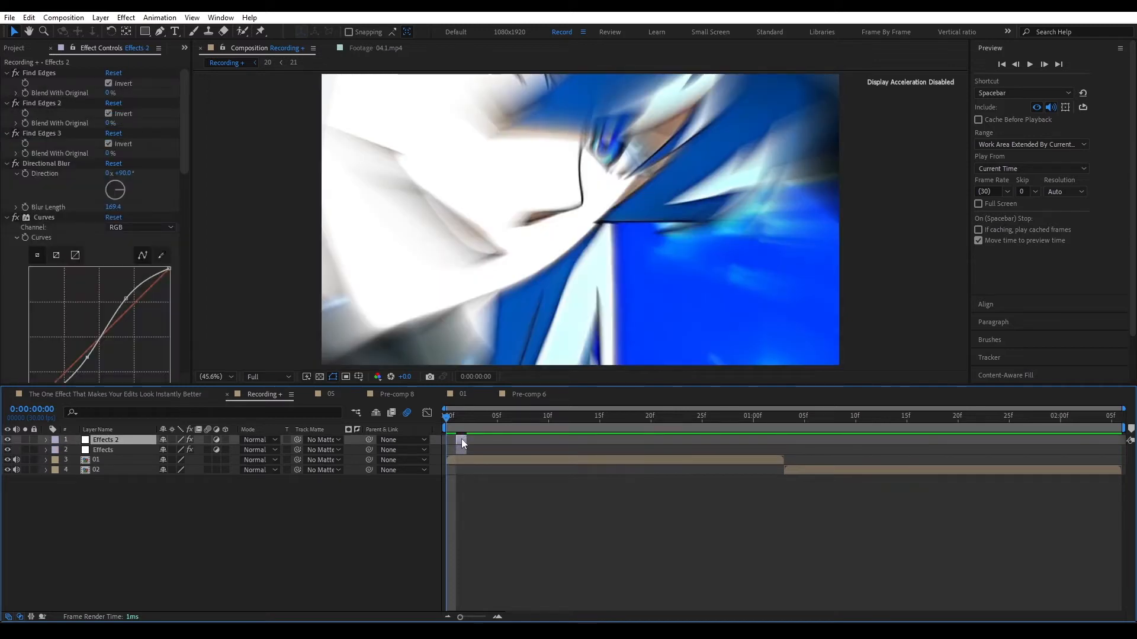
left_click_drag(461, 439, 454, 442)
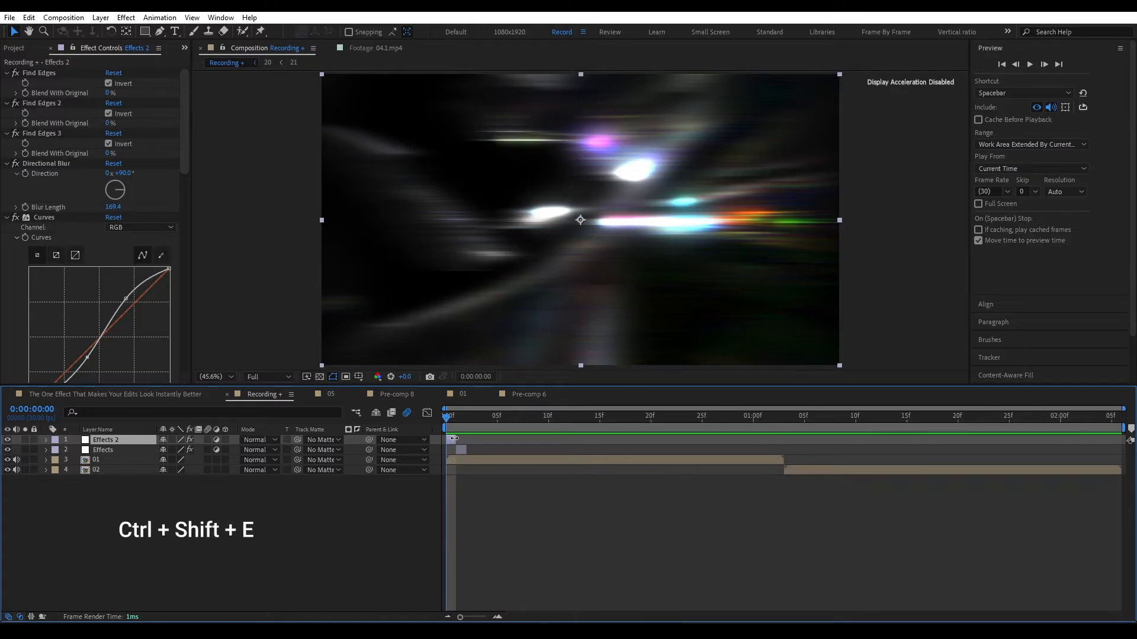
key("ctrl+shift+e")
Step: Add an Invert effect to the Effects 2 layer with its channel set to Luminance
key("ctrl+space")
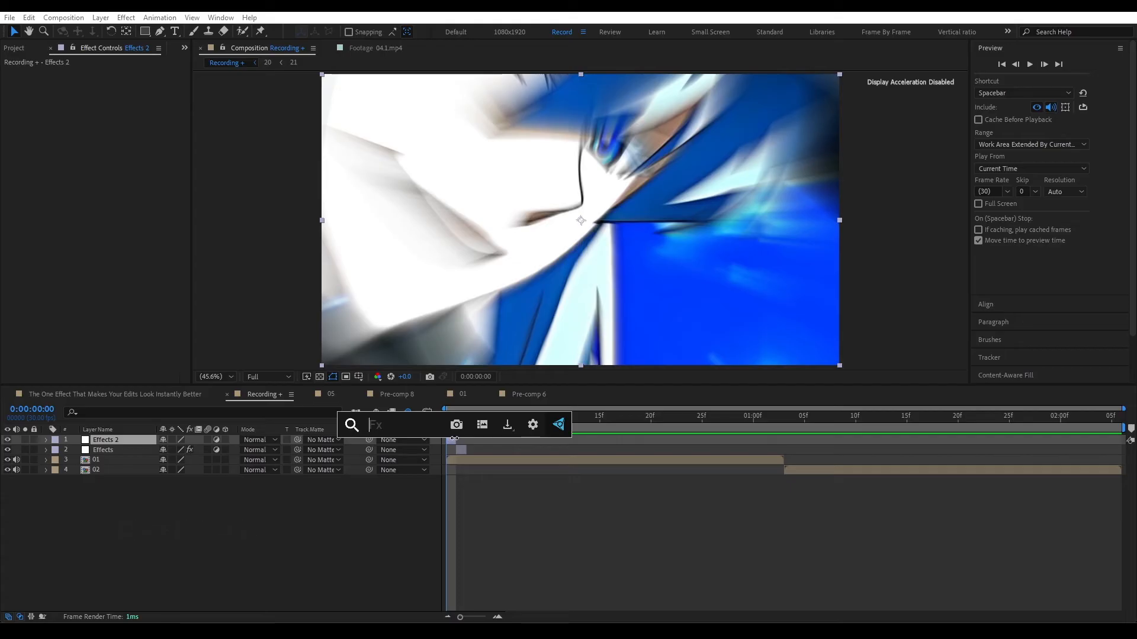
type("invert")
key("Return")
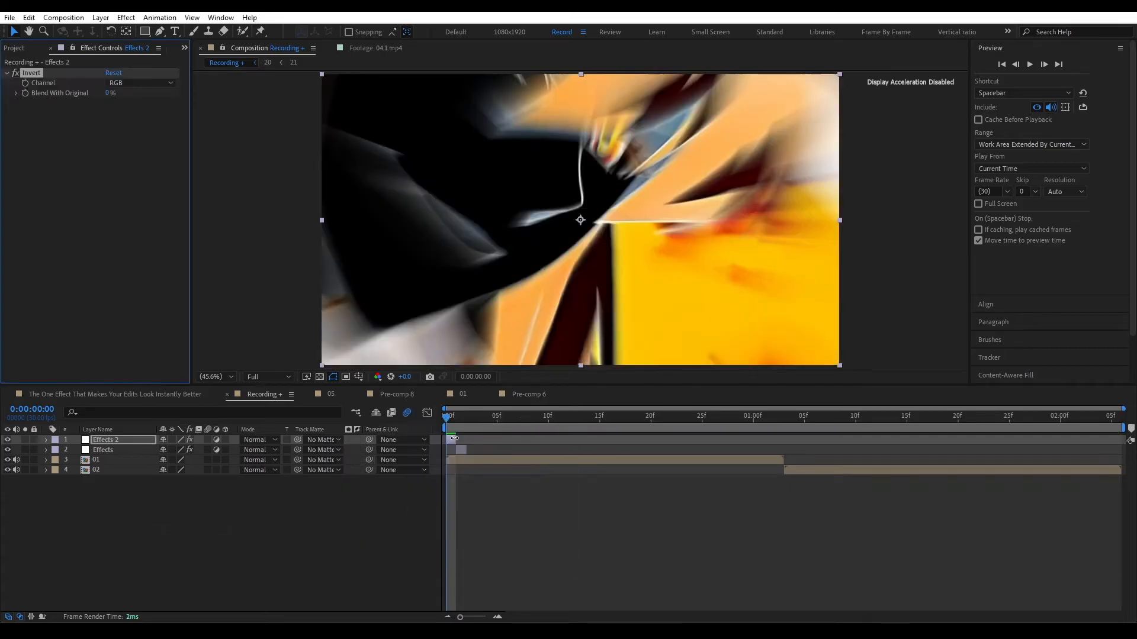
left_click(117, 83)
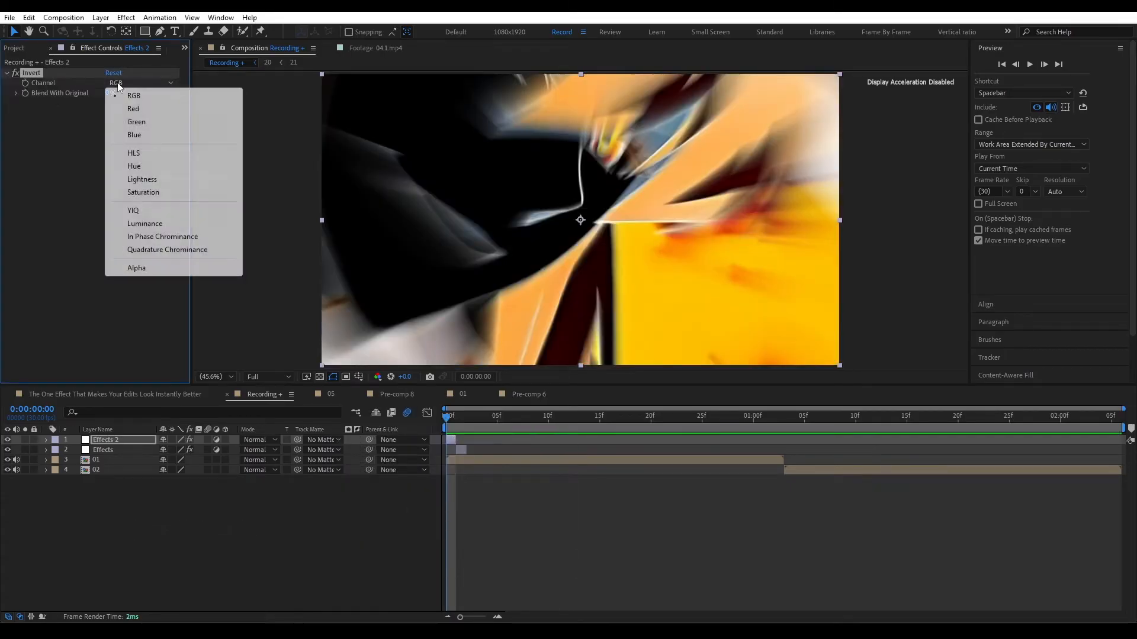
left_click(136, 223)
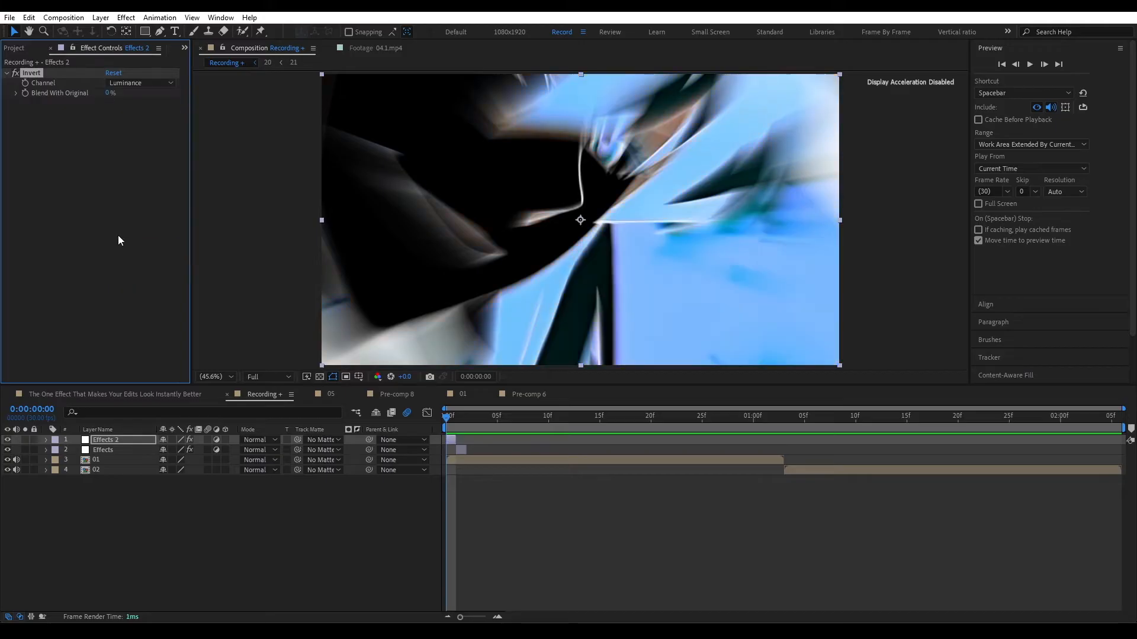
Step: Preview the composition from the first frame to examine the inverted flash and glow frames
left_click(289, 607)
left_click_drag(517, 418, 431, 441)
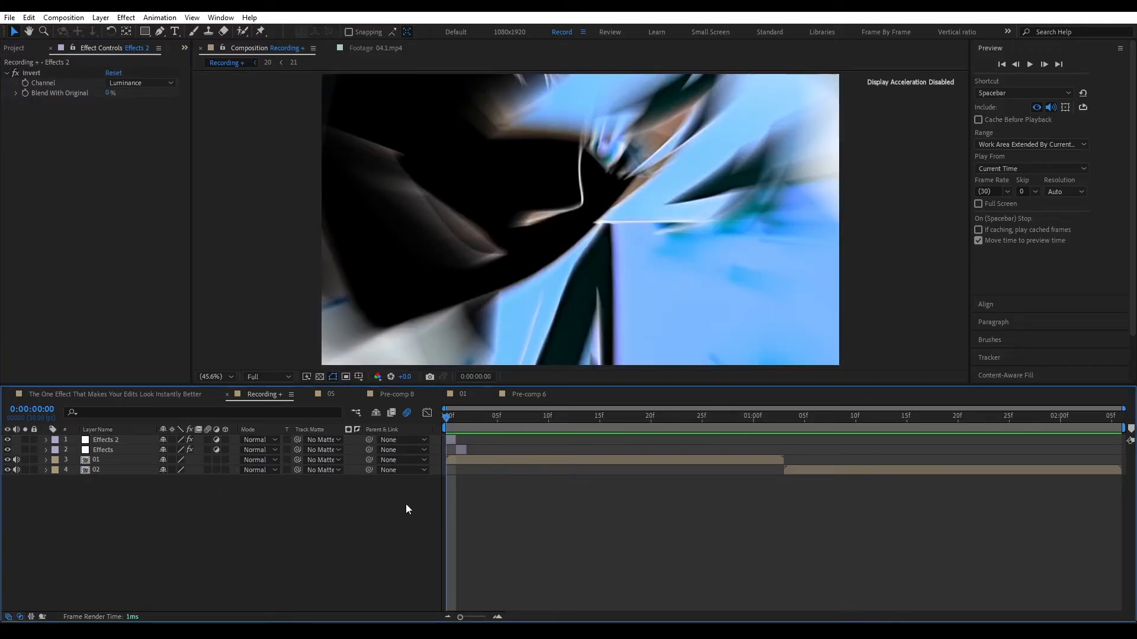
key("space")
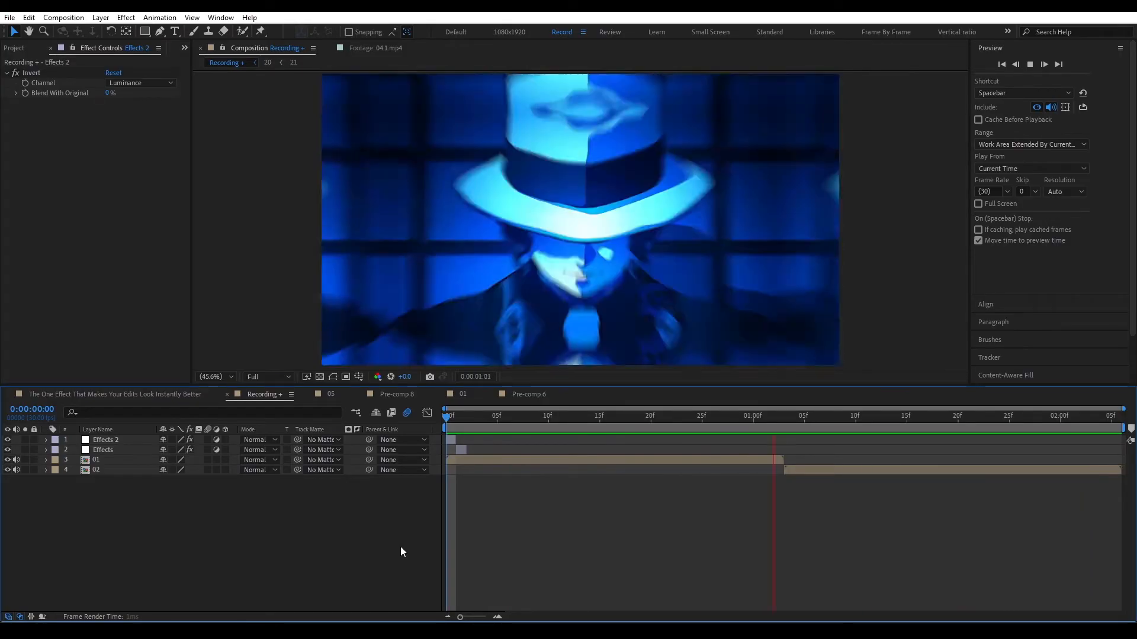
key("space")
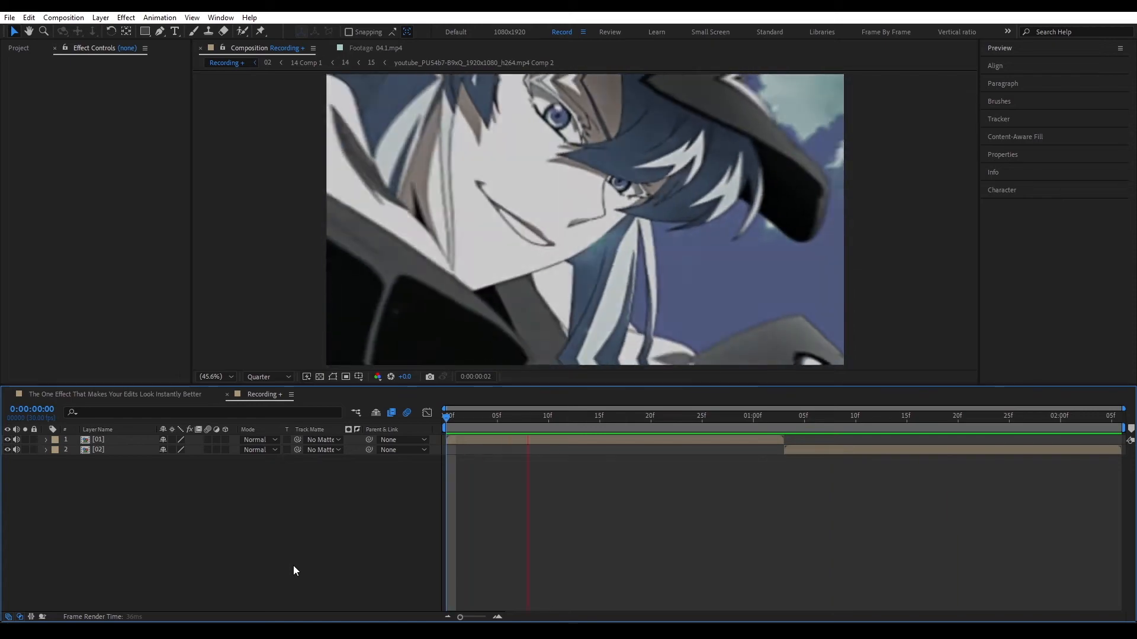
Step: Create an adjustment layer above the clips, trim it to the first frame and name it Effects
right_click(268, 532)
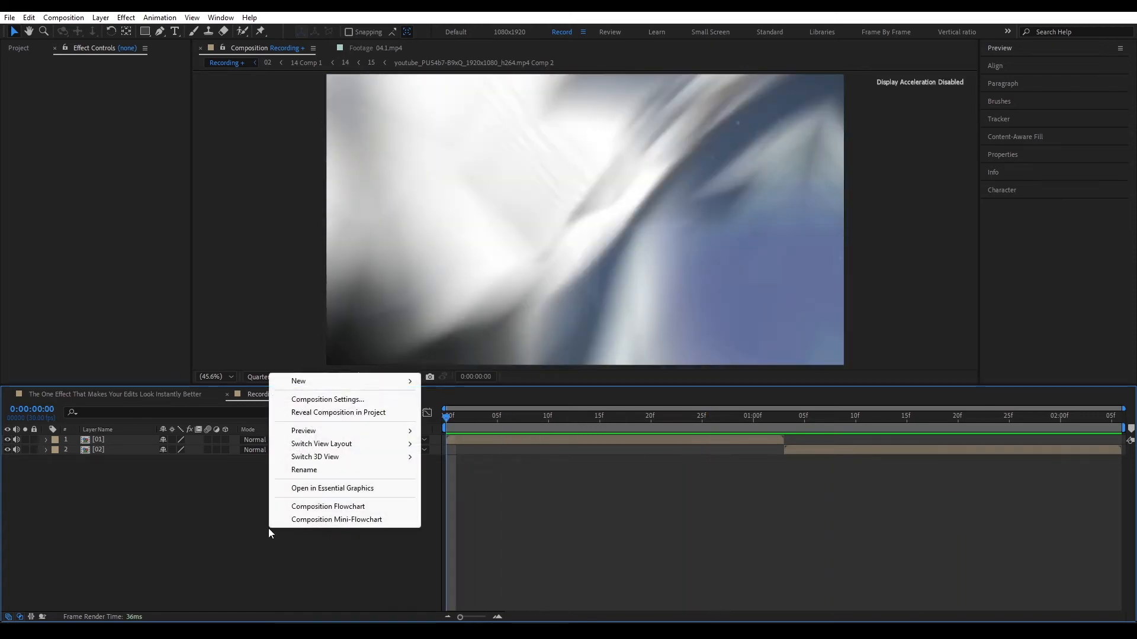
mouse_move(310, 382)
left_click(474, 478)
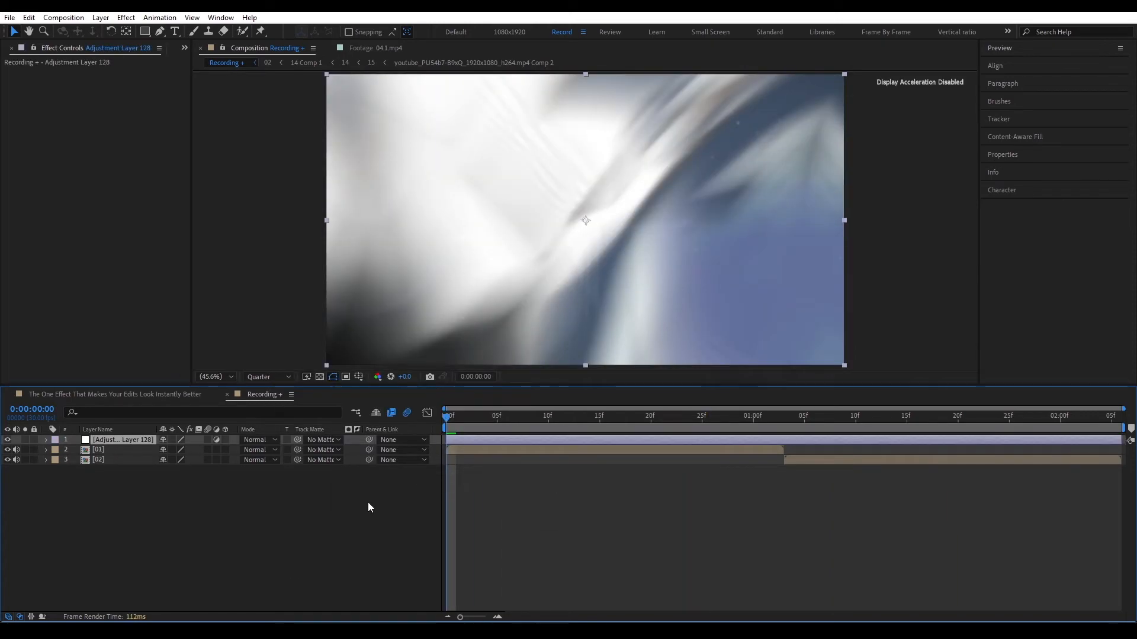
key("Return")
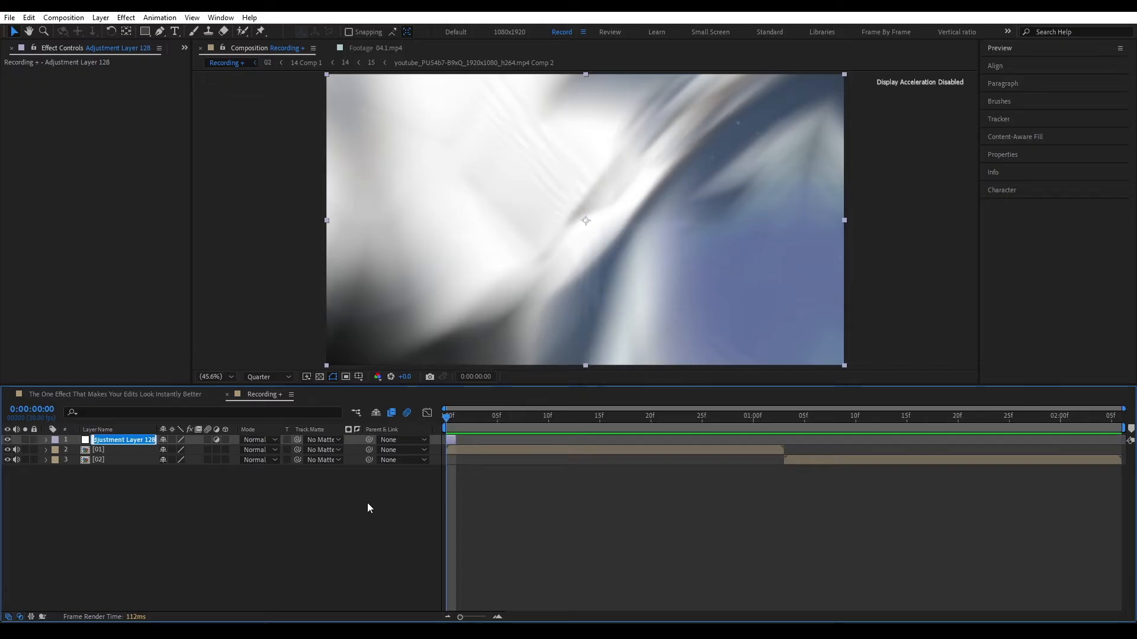
type("Effects")
key("Return")
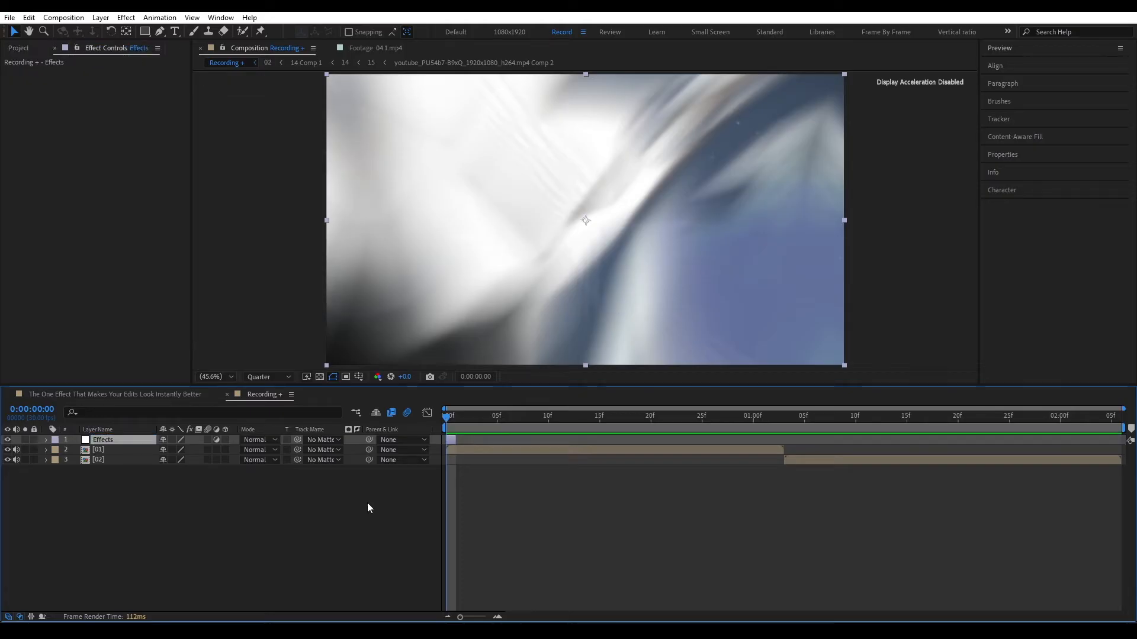
Step: Add a Venetian Blinds effect to the Effects layer with Transition Completion set to 50%
key("ctrl+space")
type("vene")
key("Return")
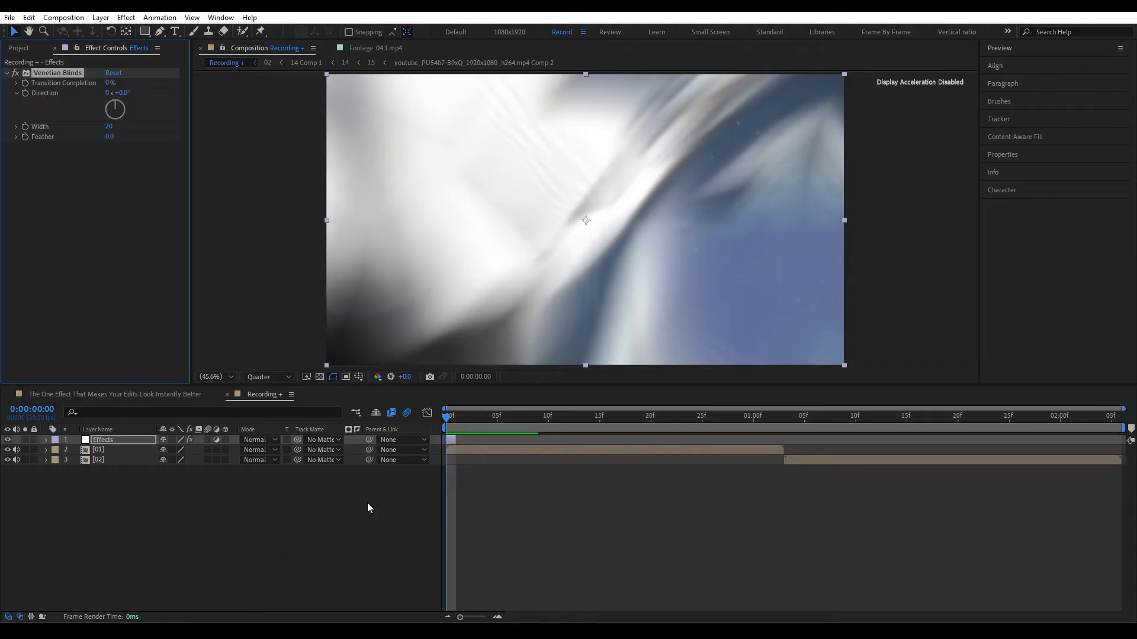
left_click_drag(108, 84, 158, 92)
left_click(111, 85)
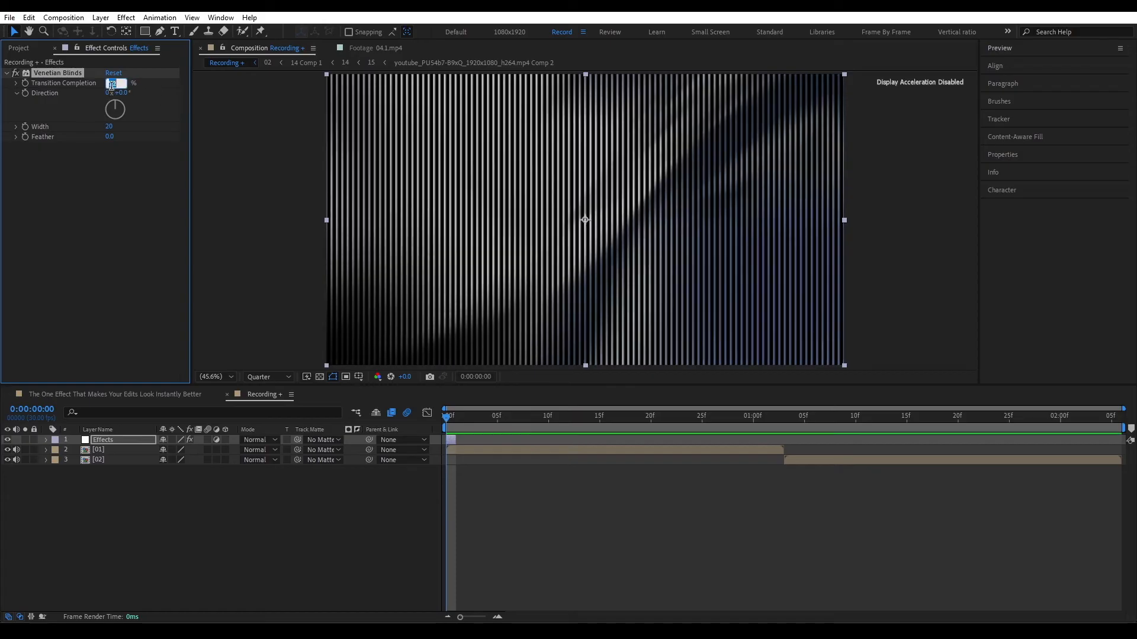
type("50")
key("Return")
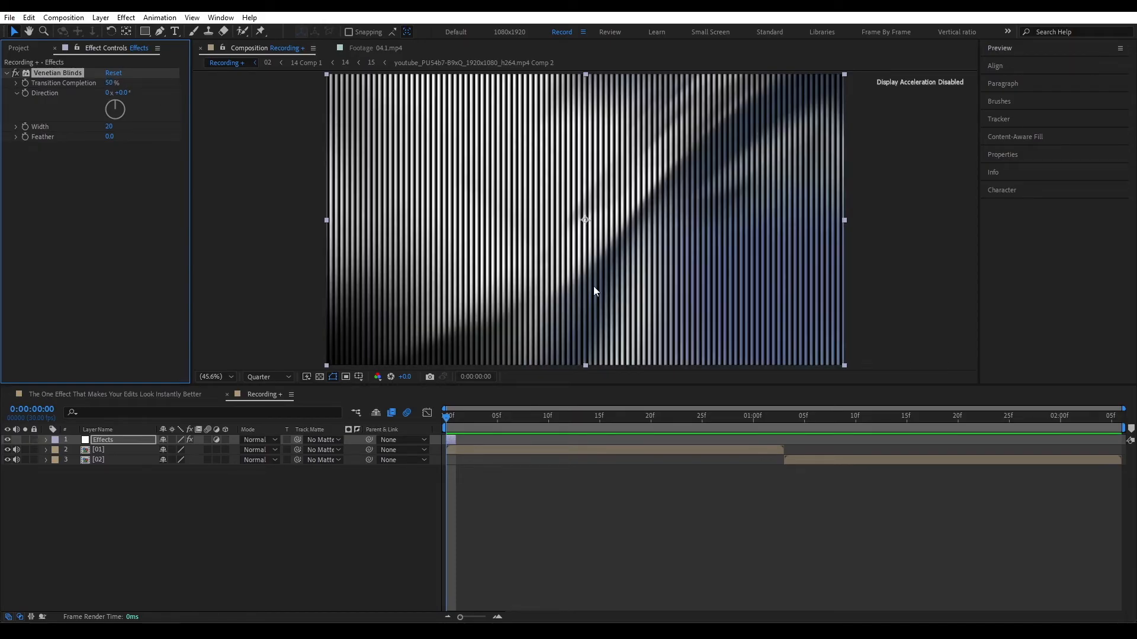
Step: Set the Venetian Blinds direction to 90° and collapse the effect's settings
left_click(122, 93)
type("90")
key("Return")
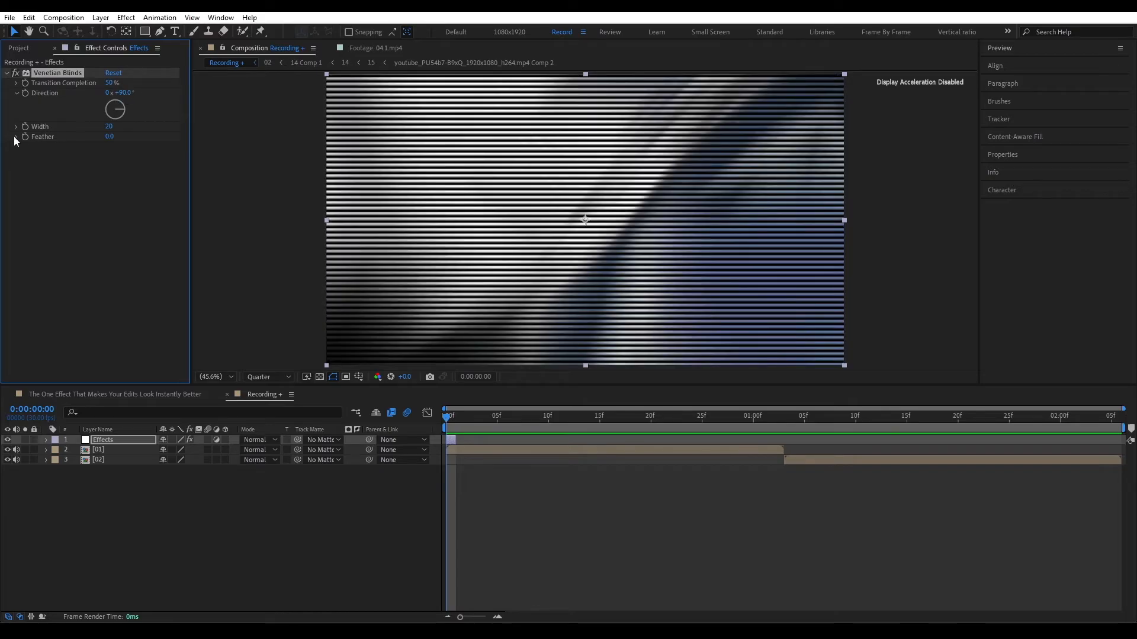
mouse_move(108, 130)
left_mouse_down()
mouse_move(142, 128)
mouse_move(126, 130)
left_mouse_up()
key("ctrl+z")
left_click(7, 73)
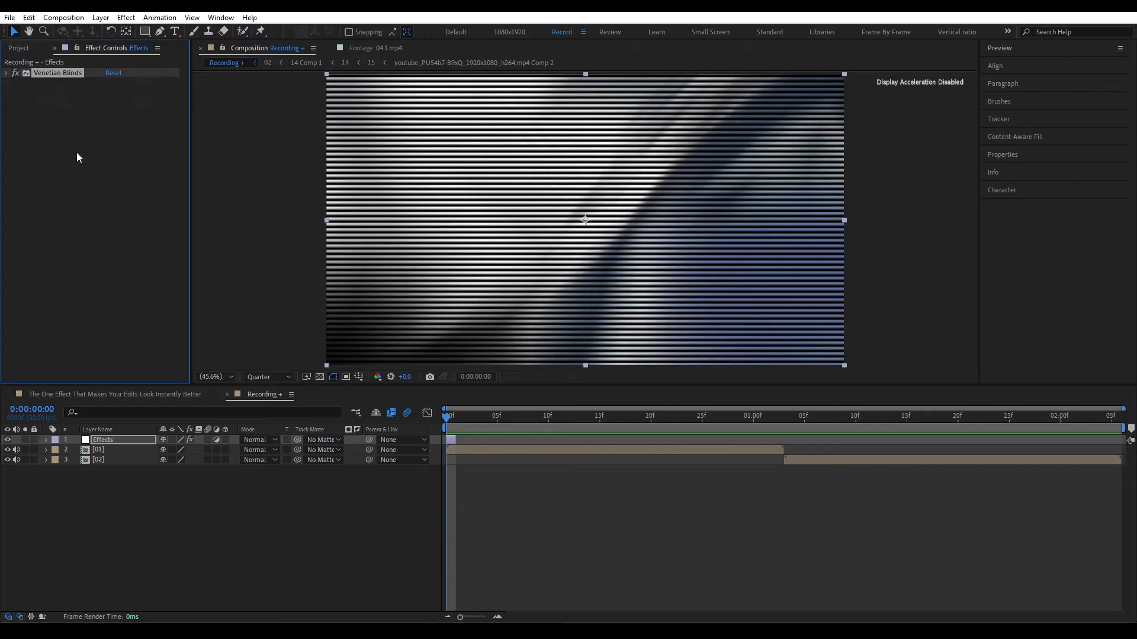
left_click(77, 158)
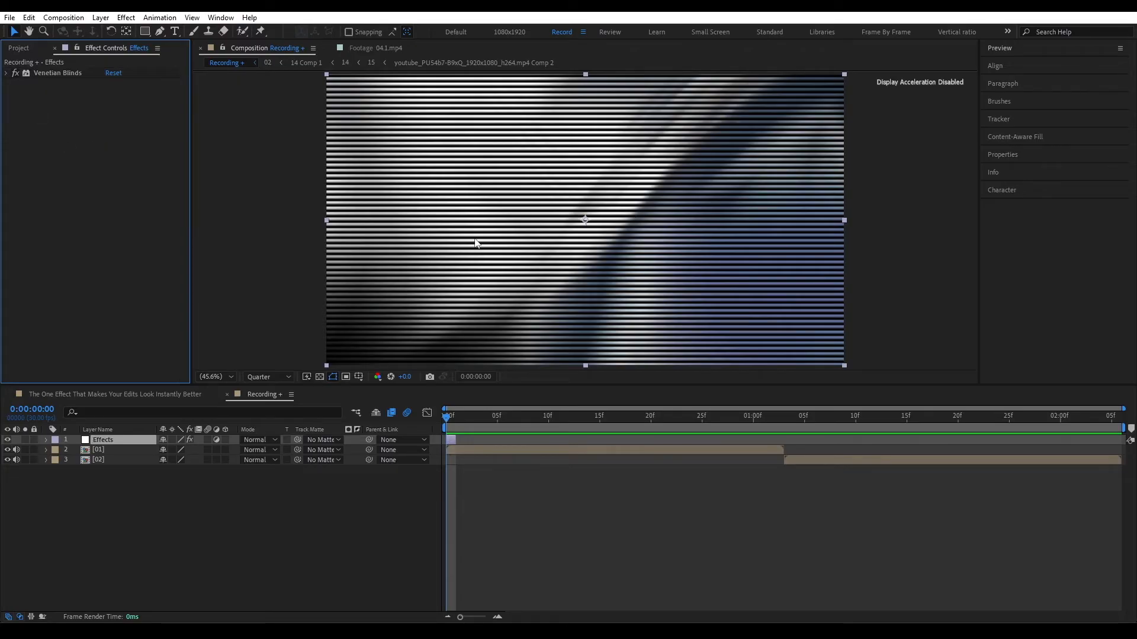
Step: Add a Hue/Saturation effect to the Effects layer with Master Saturation at -100
key("ctrl+space")
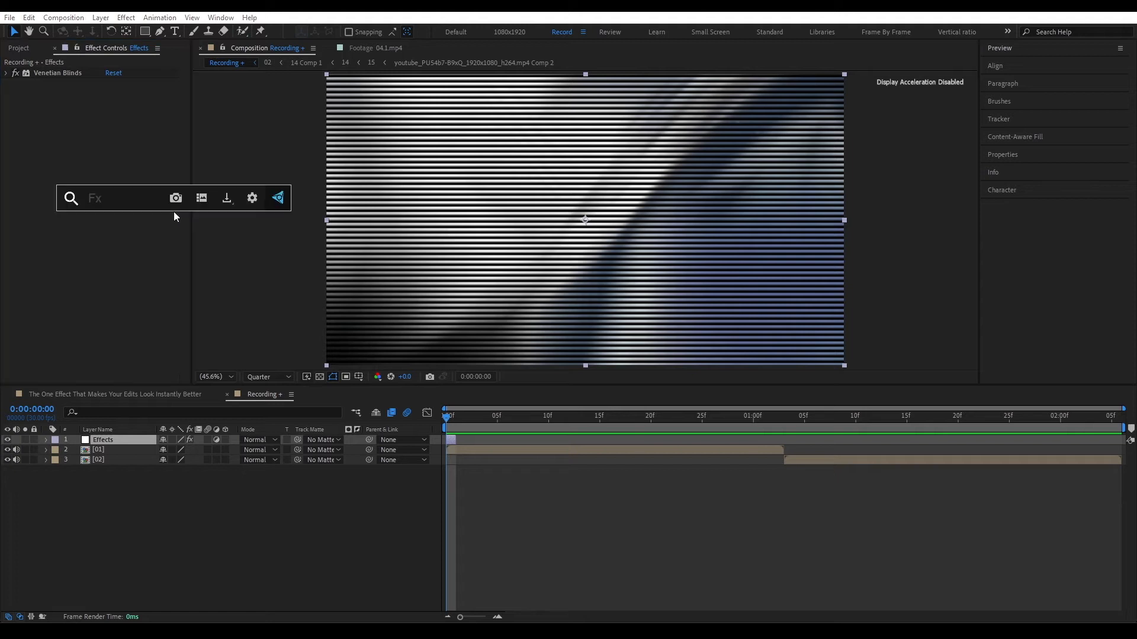
type("h")
key("Return")
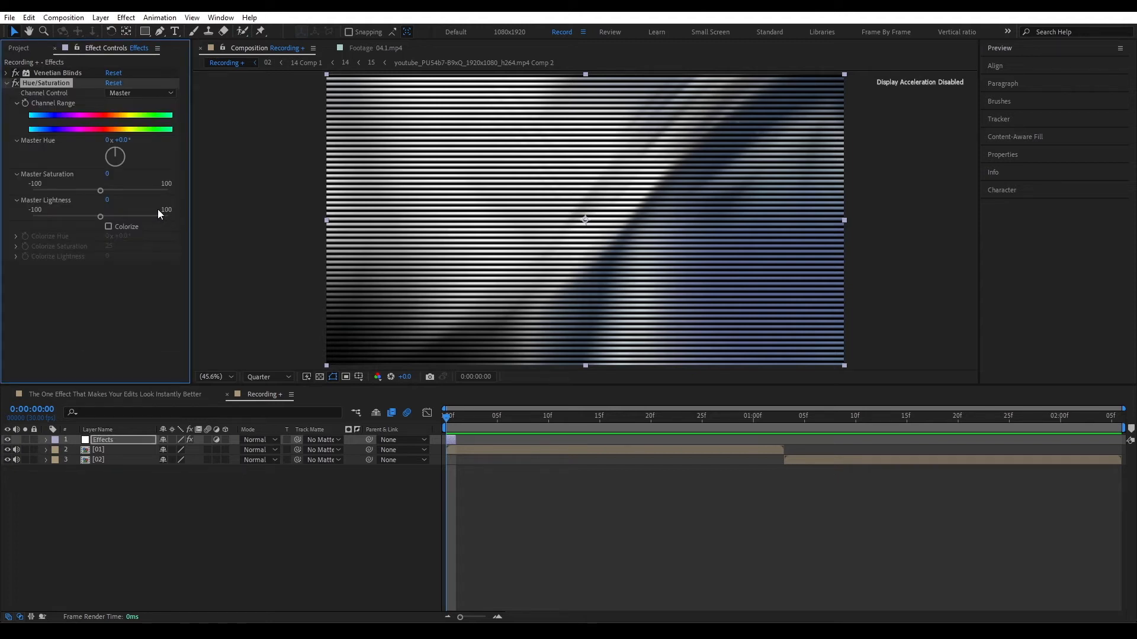
left_click_drag(100, 190, 19, 197)
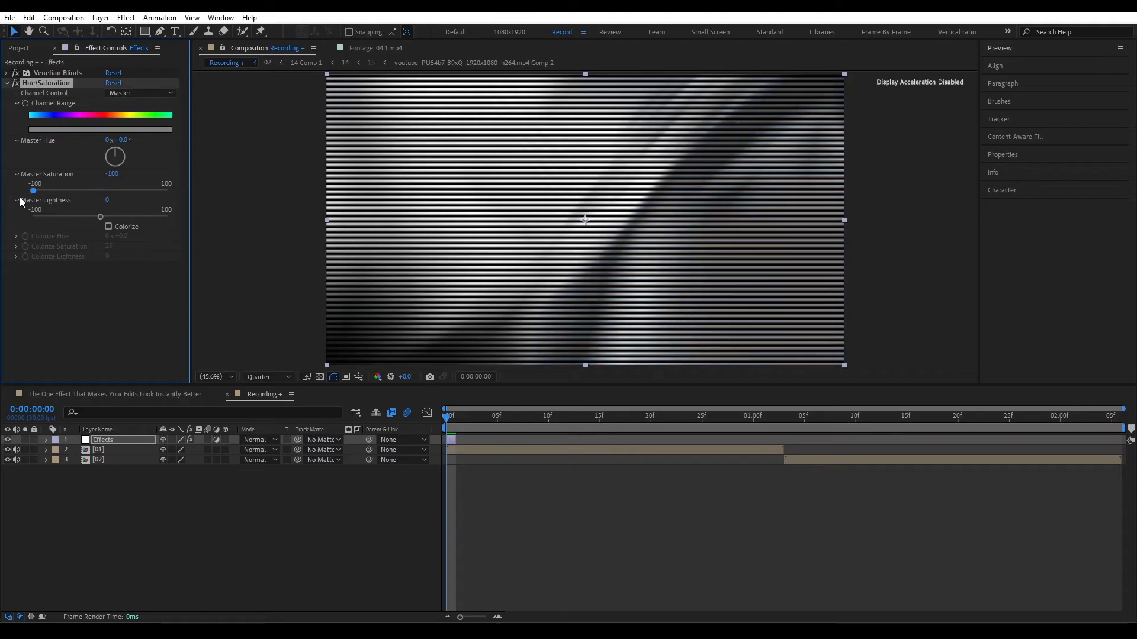
left_click(6, 84)
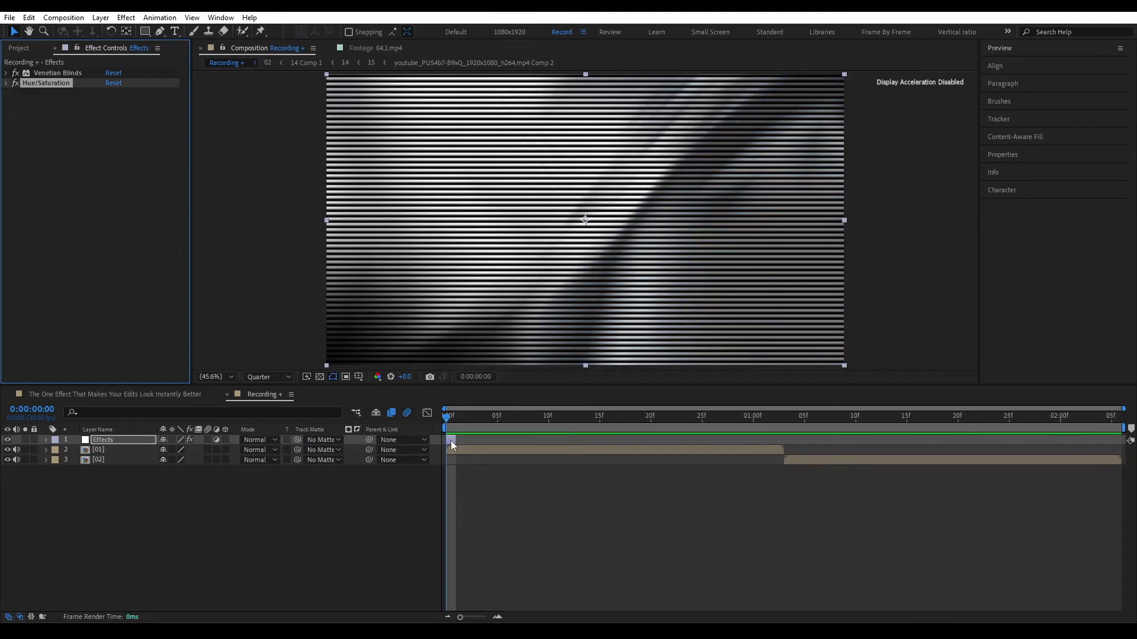
Step: Duplicate the Effects layer, move the copy to the second frame and remove all of the copy's effects
left_click(450, 440)
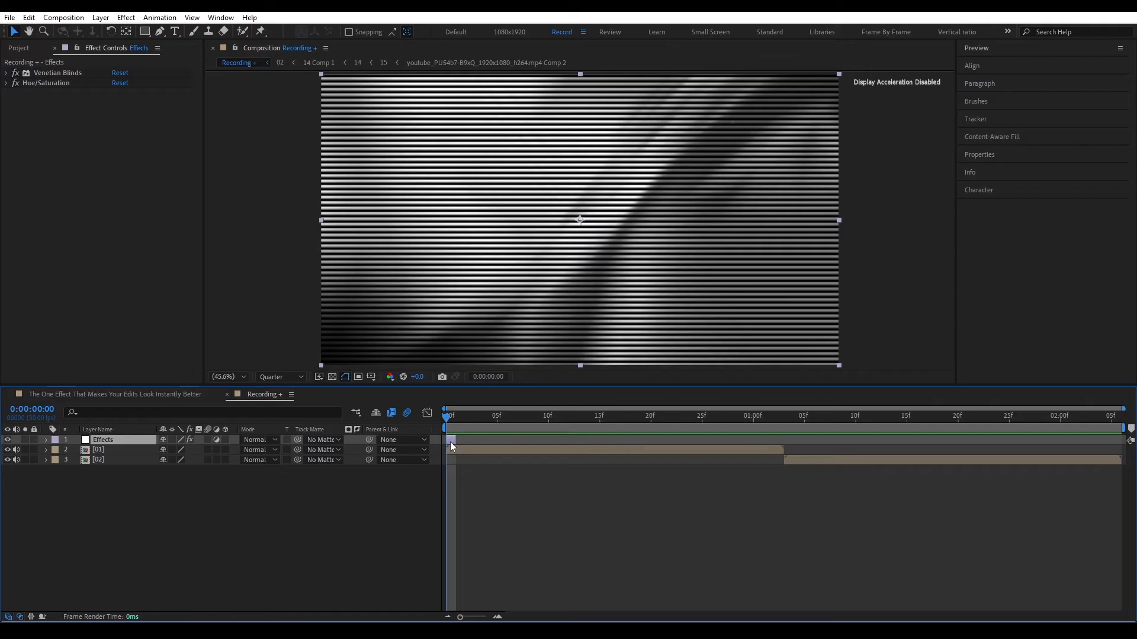
key("ctrl+d")
left_click_drag(450, 442, 459, 441)
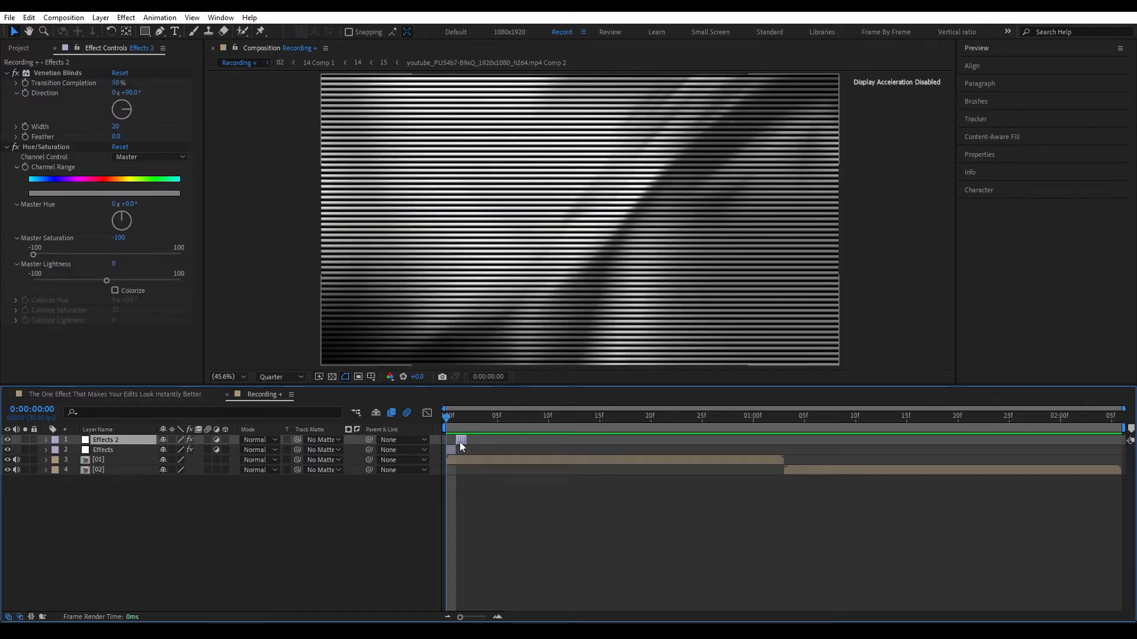
left_click(456, 419)
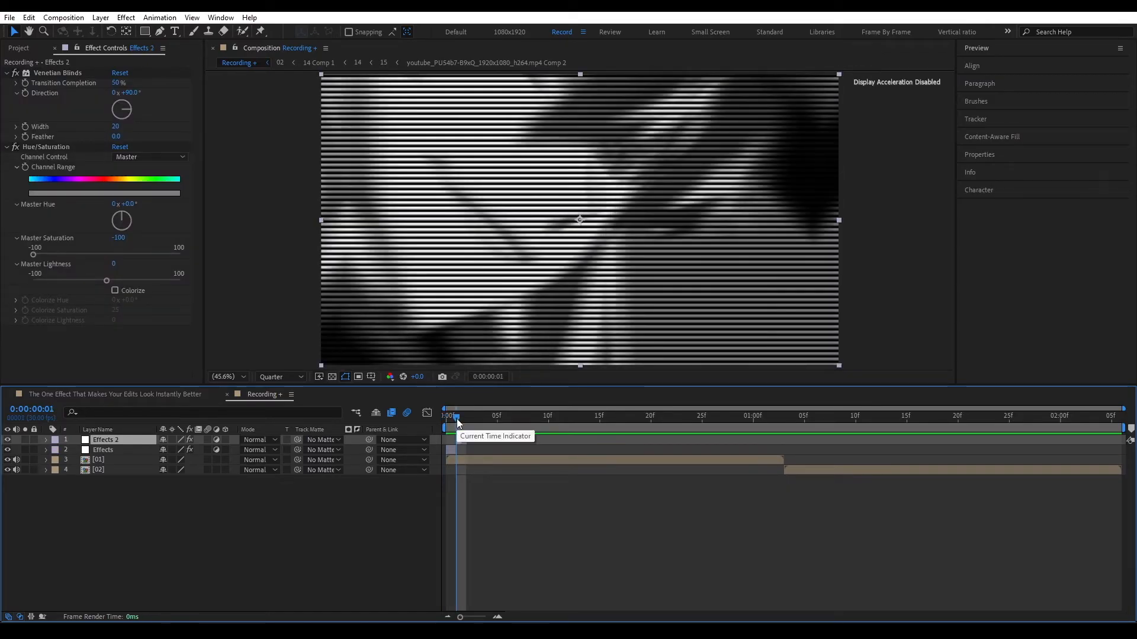
key("ctrl+shift+e")
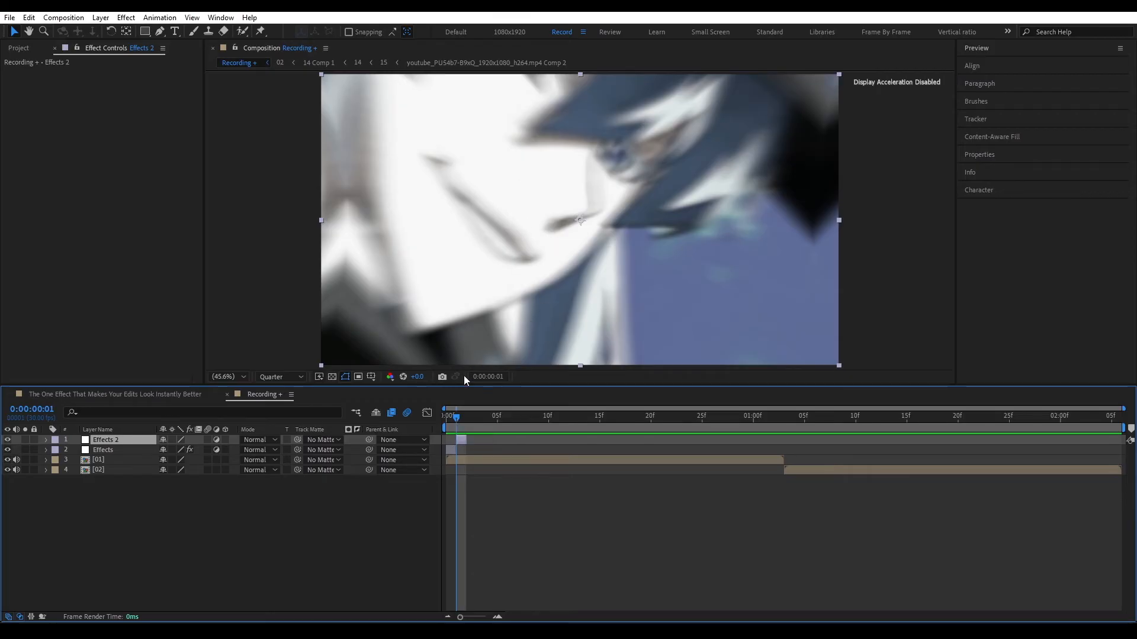
Step: Add a Curves effect to the Effects 2 layer and shape the RGB curve into a contrast-boosting S-curve
key("ctrl+space")
type("cur")
key("Return")
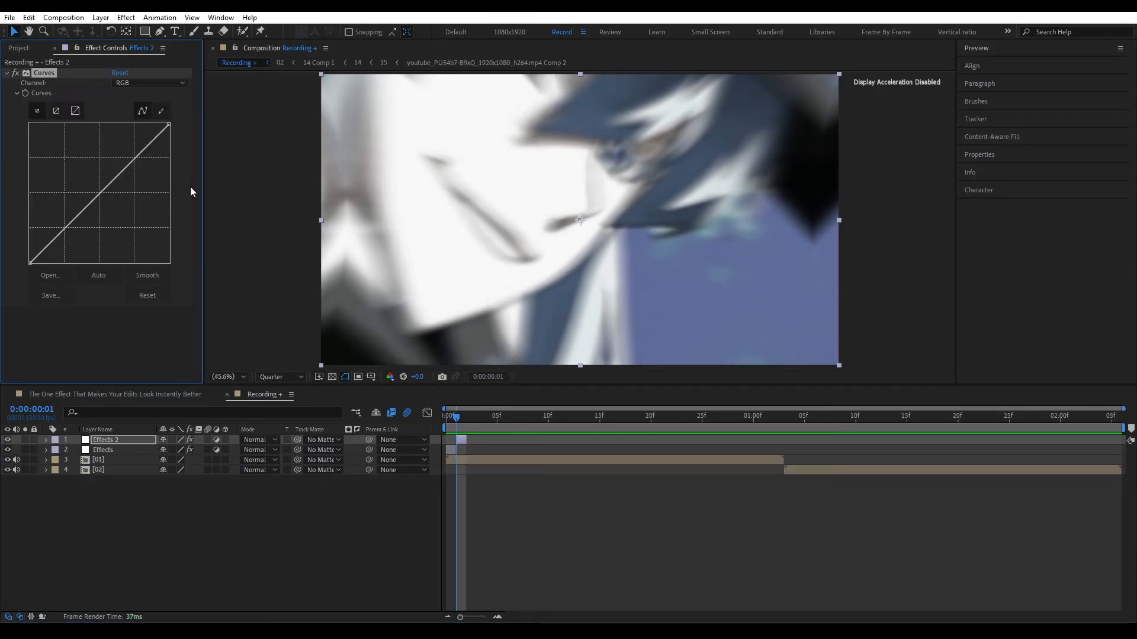
left_click_drag(127, 166, 119, 160)
left_click_drag(75, 208, 87, 217)
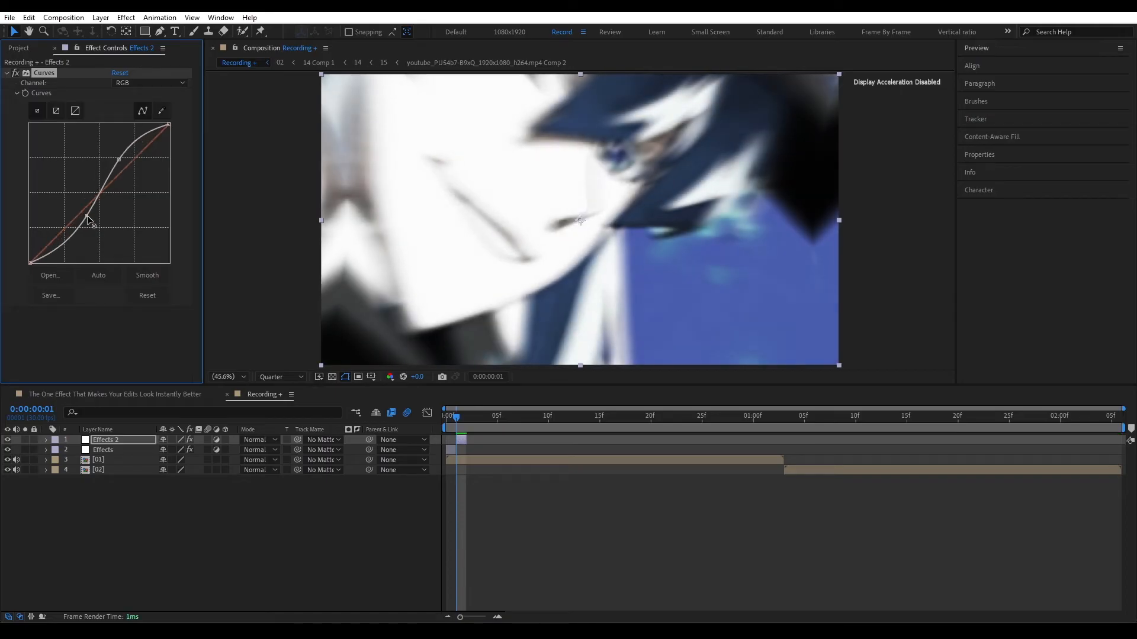
left_click(16, 72)
left_click(16, 73)
left_click(6, 73)
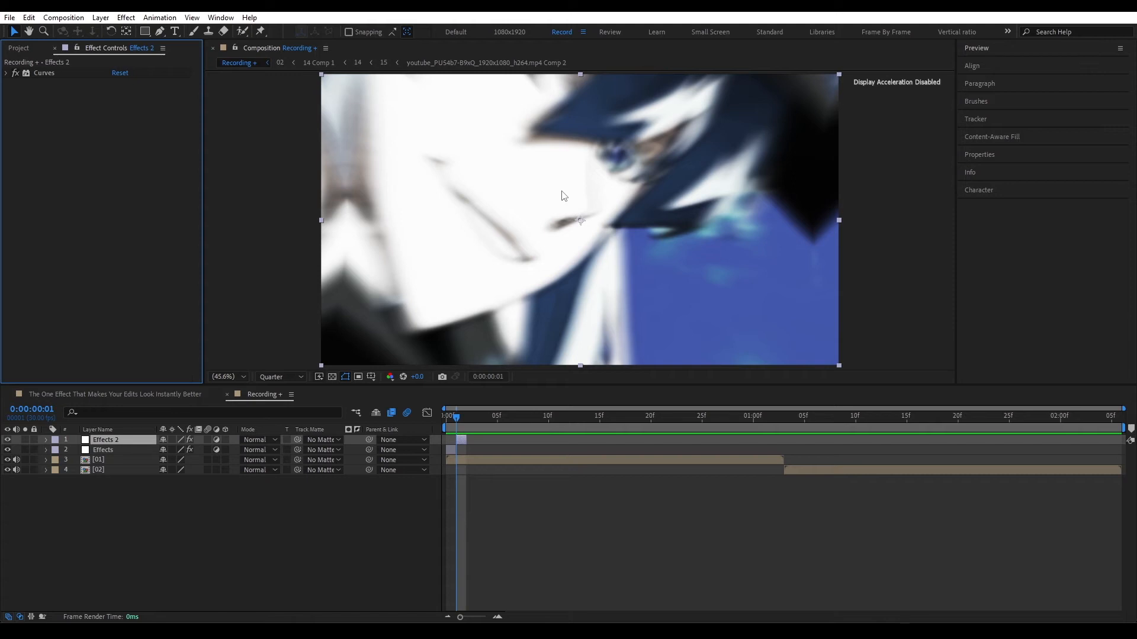
Step: Add a Black & White effect with default settings to the Effects 2 layer below Curves
key("ctrl+space")
type("bla")
key("Return")
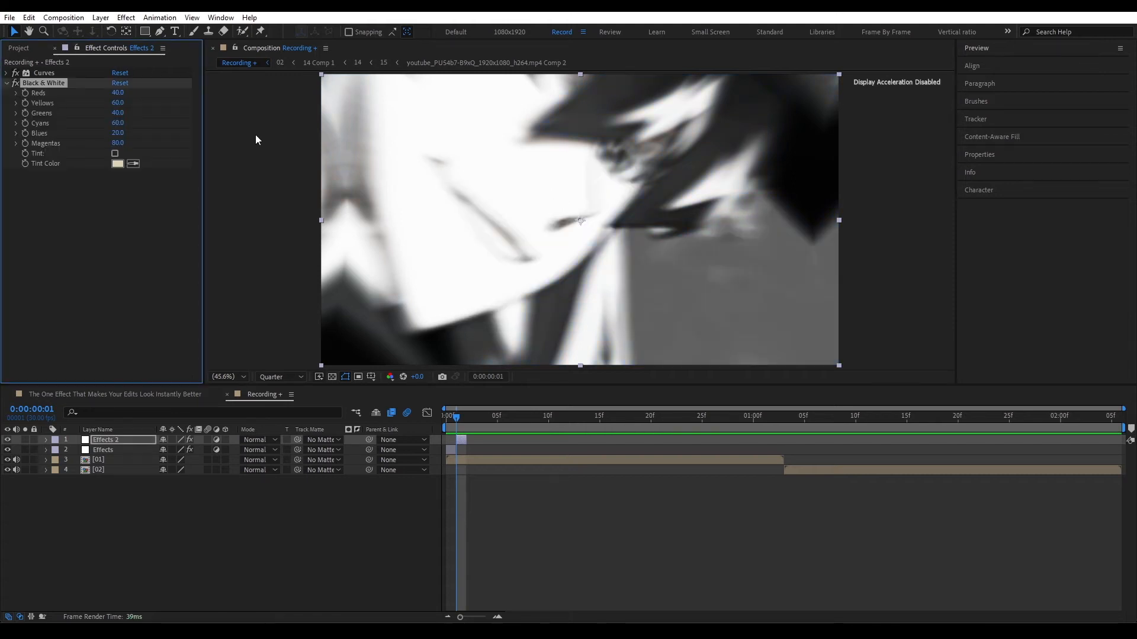
left_click(7, 83)
left_click(89, 183)
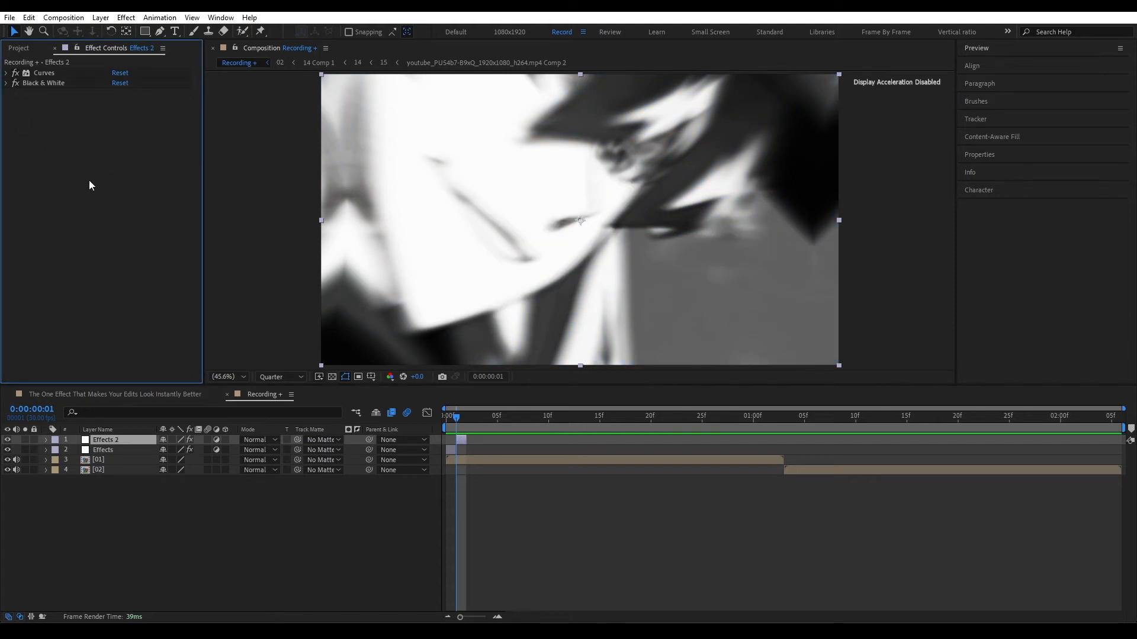
Step: Add a Posterize effect to the Effects 2 layer with its level set to 2
key("ctrl+space")
type("post")
key("Return")
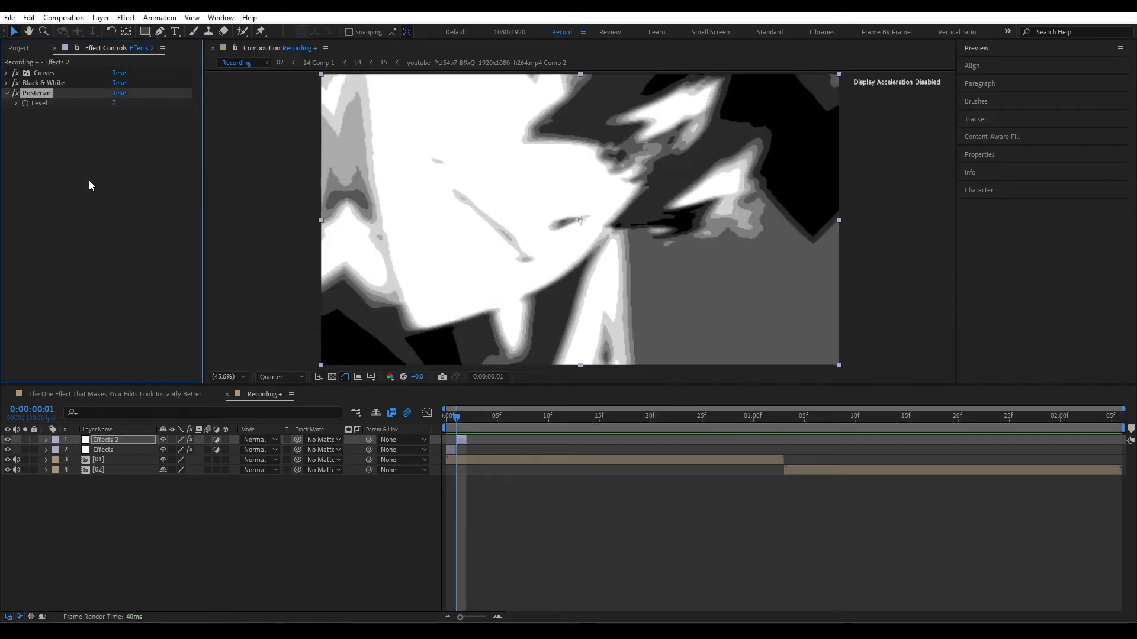
left_click_drag(114, 107, 64, 111)
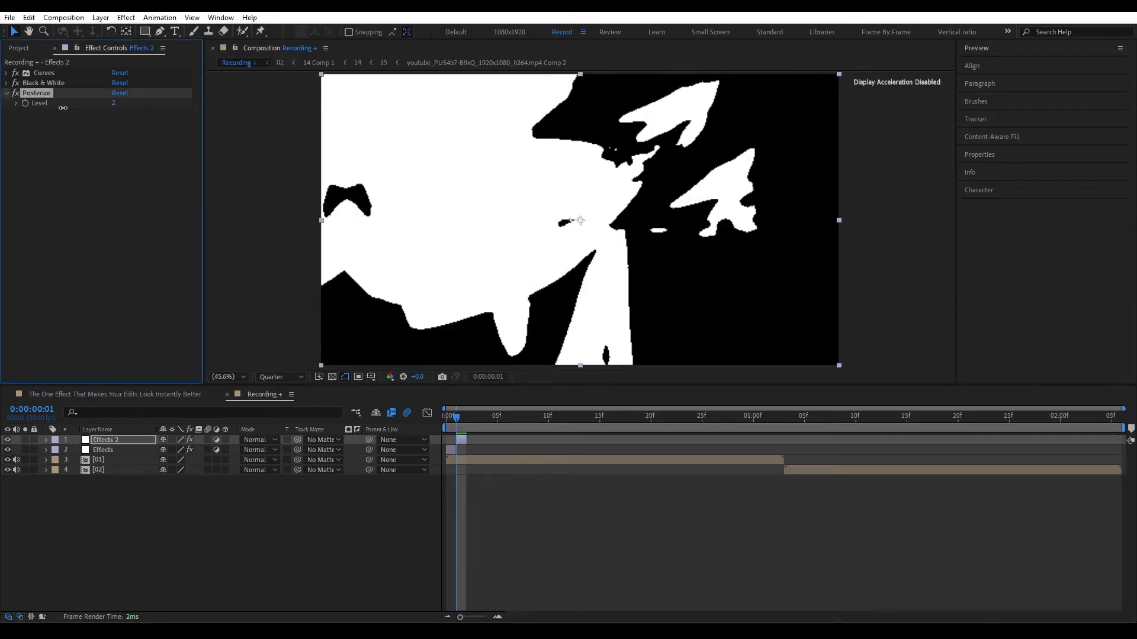
left_click(10, 95)
left_click(48, 168)
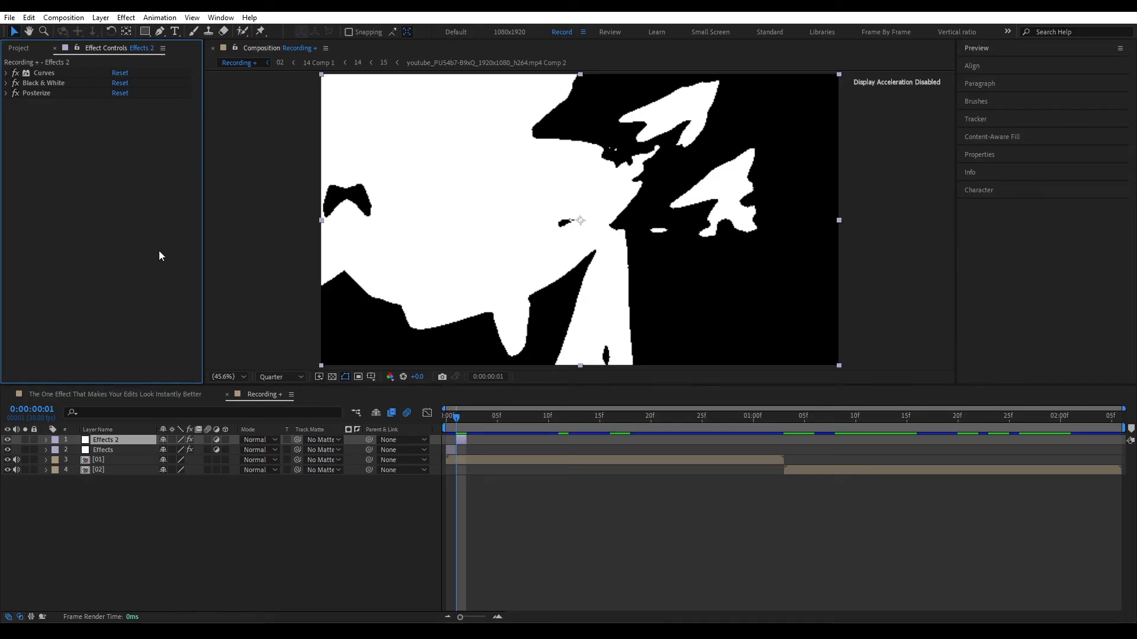
Step: Add a Displacement Map effect to the Effects 2 layer with Max Horizontal Displacement set to 154
key("ctrl+space")
type("dis")
key("Return")
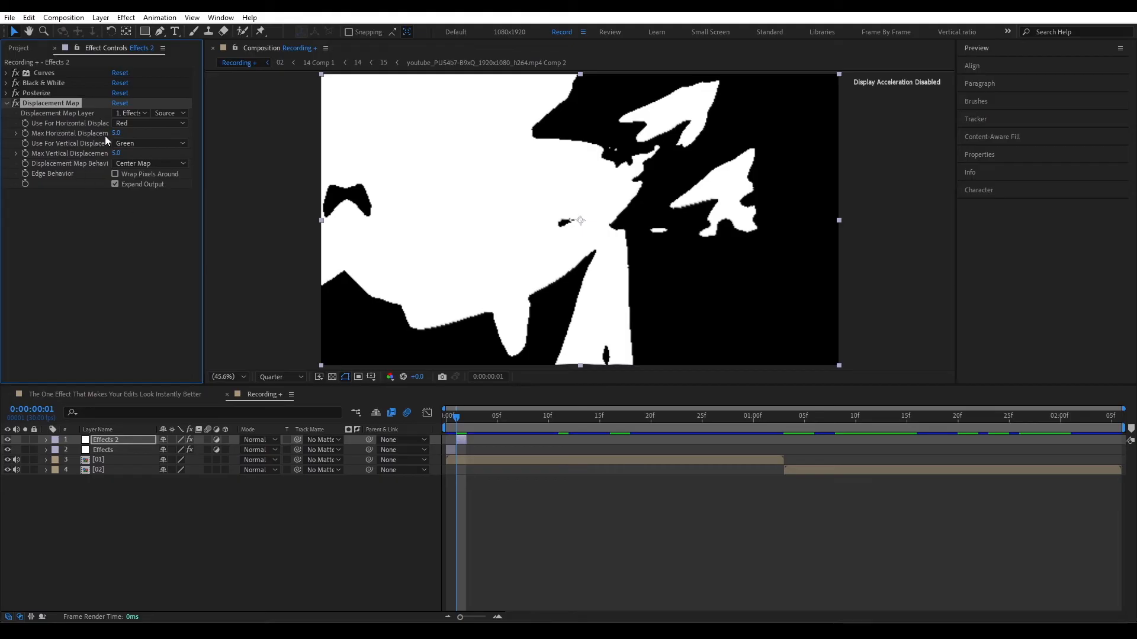
left_click_drag(116, 133, 200, 129)
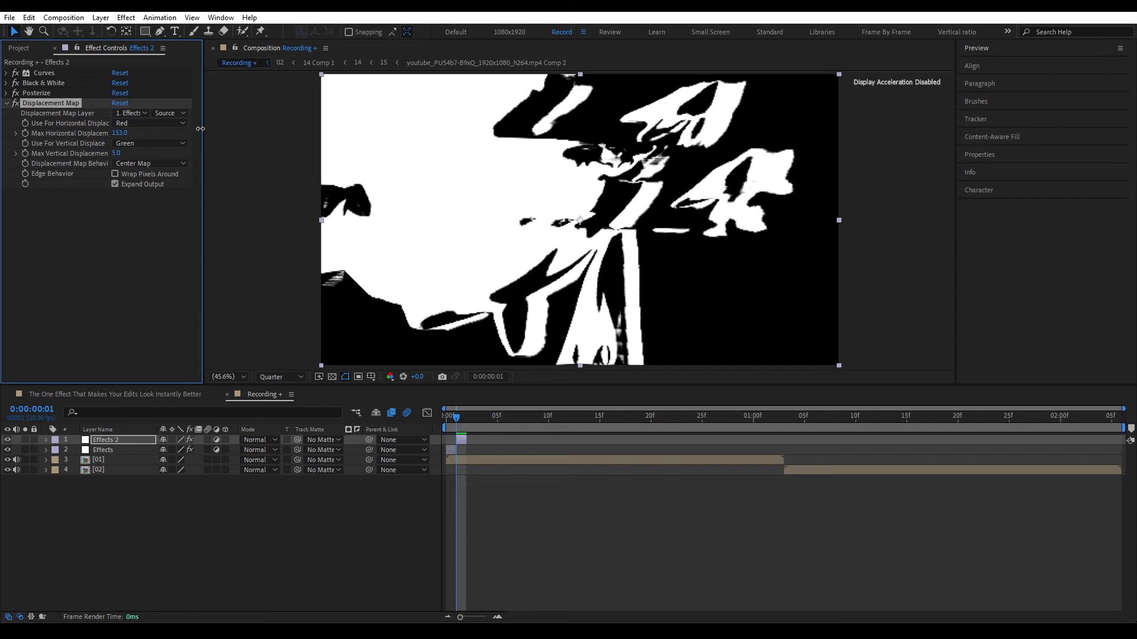
left_click_drag(200, 129, 201, 129)
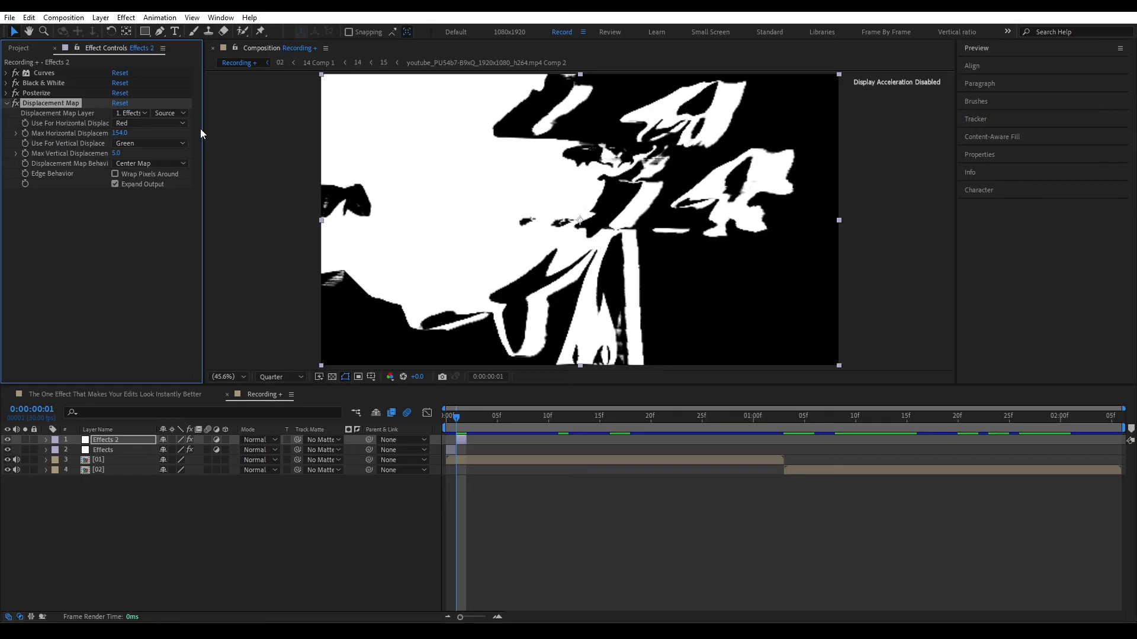
Step: Create a black solid layer named Map at the top of the composition
right_click(247, 518)
mouse_move(285, 378)
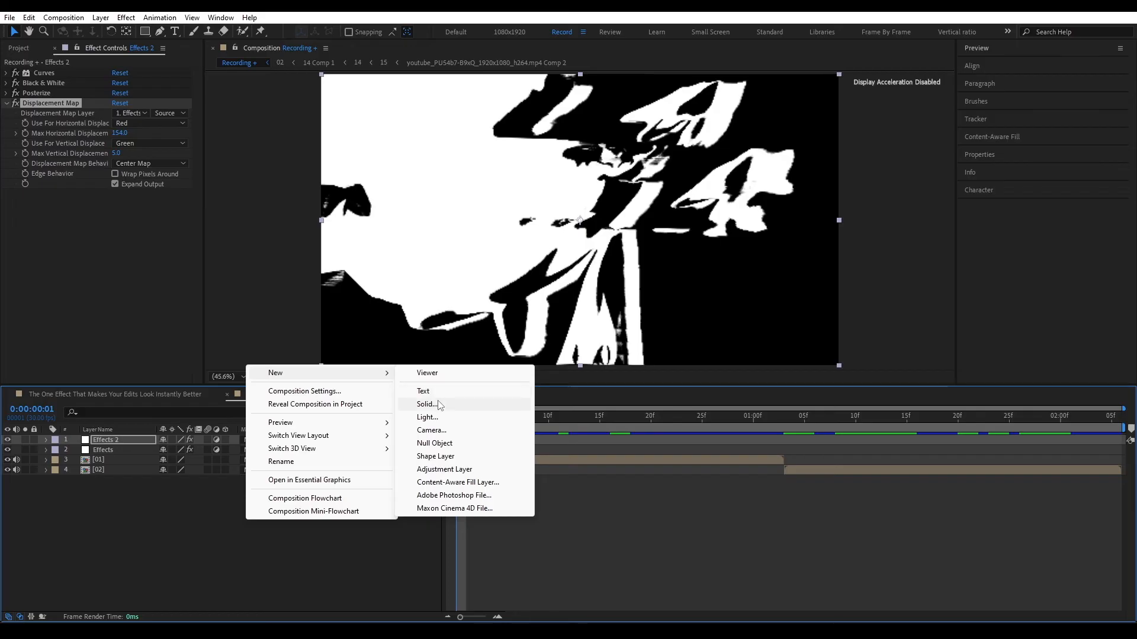
left_click(438, 401)
type("Map")
key("Return")
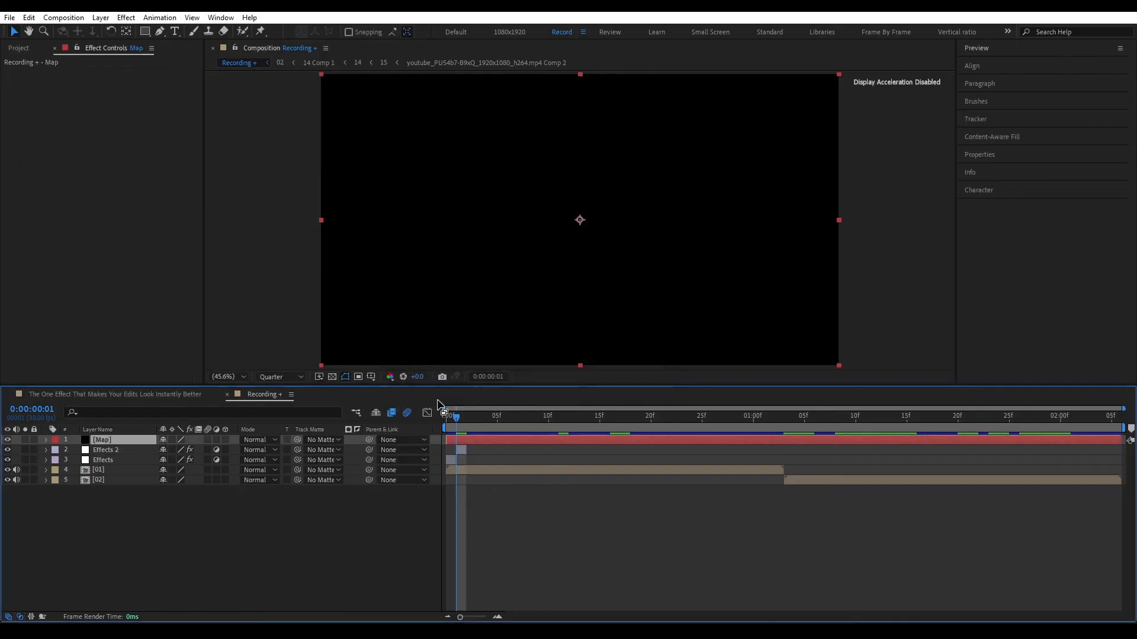
Step: Add a Fractal Noise effect to the Map layer with Noise Type set to Block and Contrast raised to 174
key("ctrl+space")
type("fra")
key("Return")
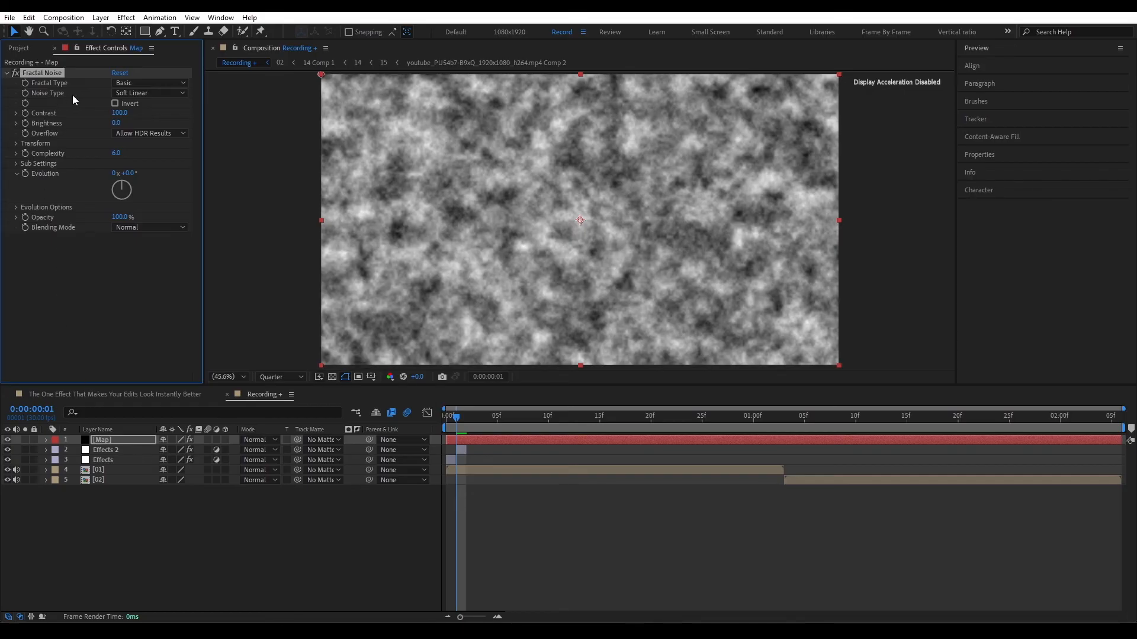
left_click(135, 92)
left_click(141, 106)
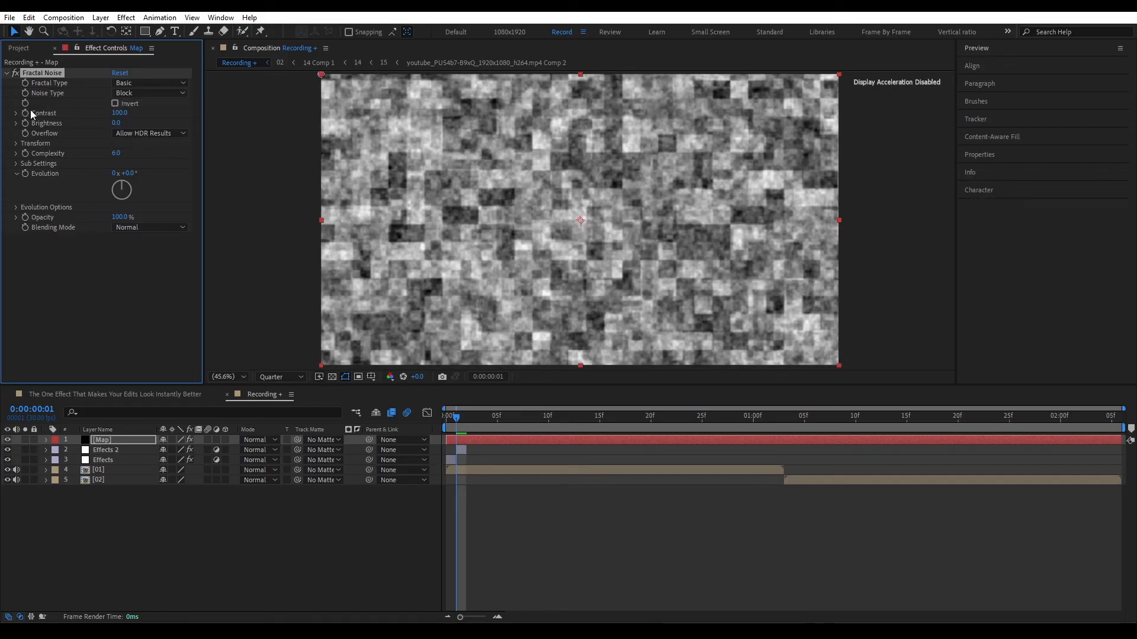
left_click_drag(118, 113, 162, 113)
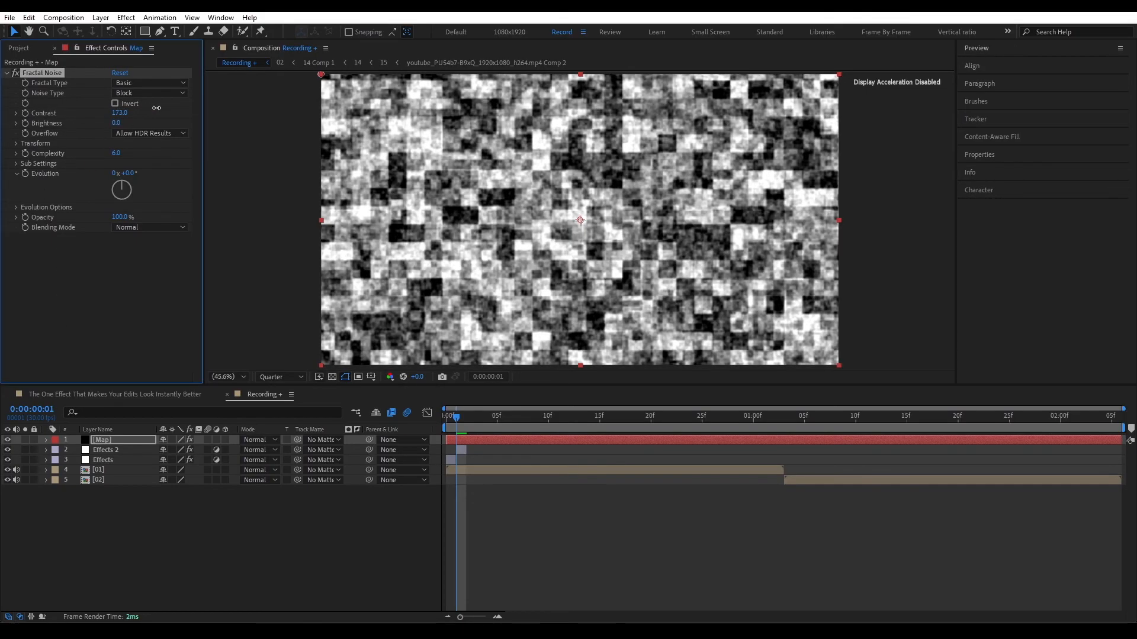
Step: Turn off Uniform Scaling in the Fractal Noise transform and set Scale Width to 873 and Scale Height to 35.1
left_click(16, 143)
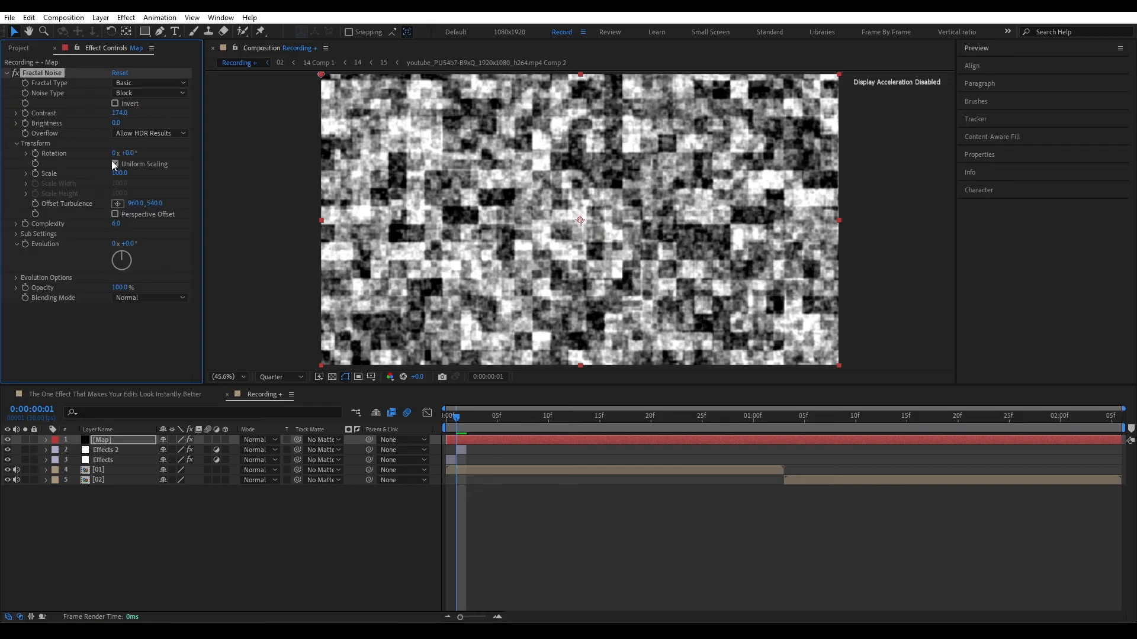
left_click(116, 164)
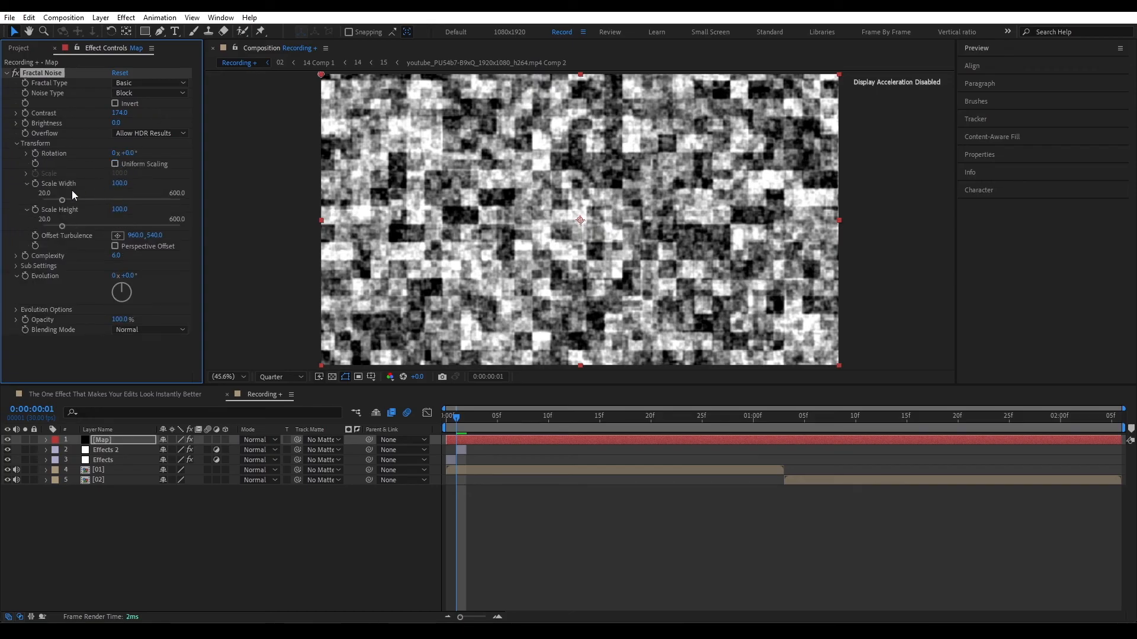
left_click_drag(62, 199, 189, 210)
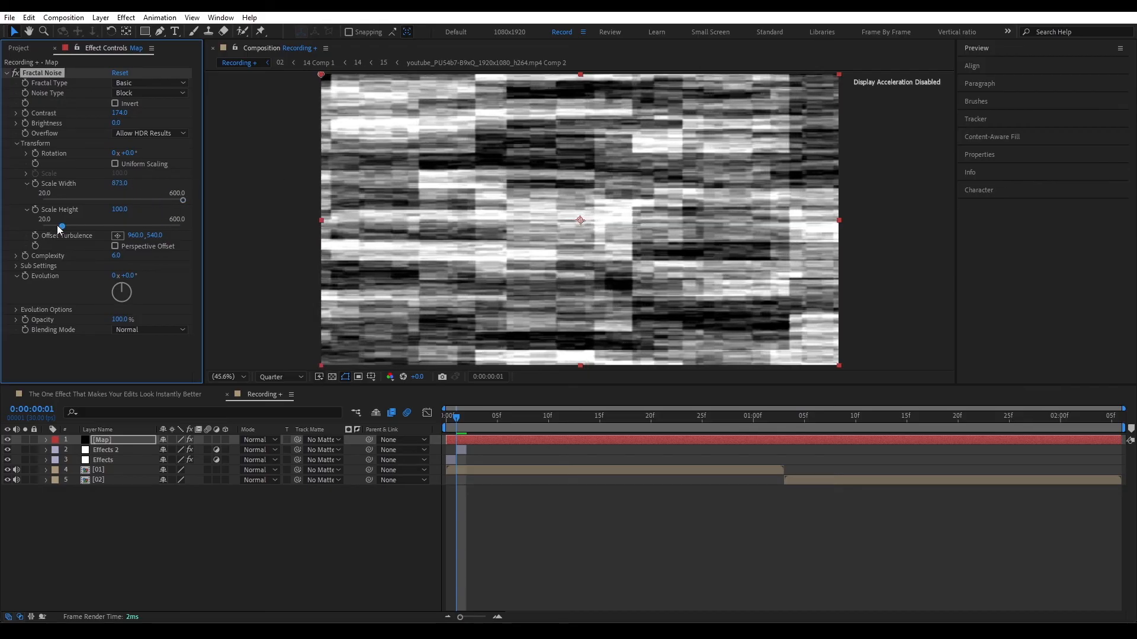
left_click_drag(57, 225, 48, 230)
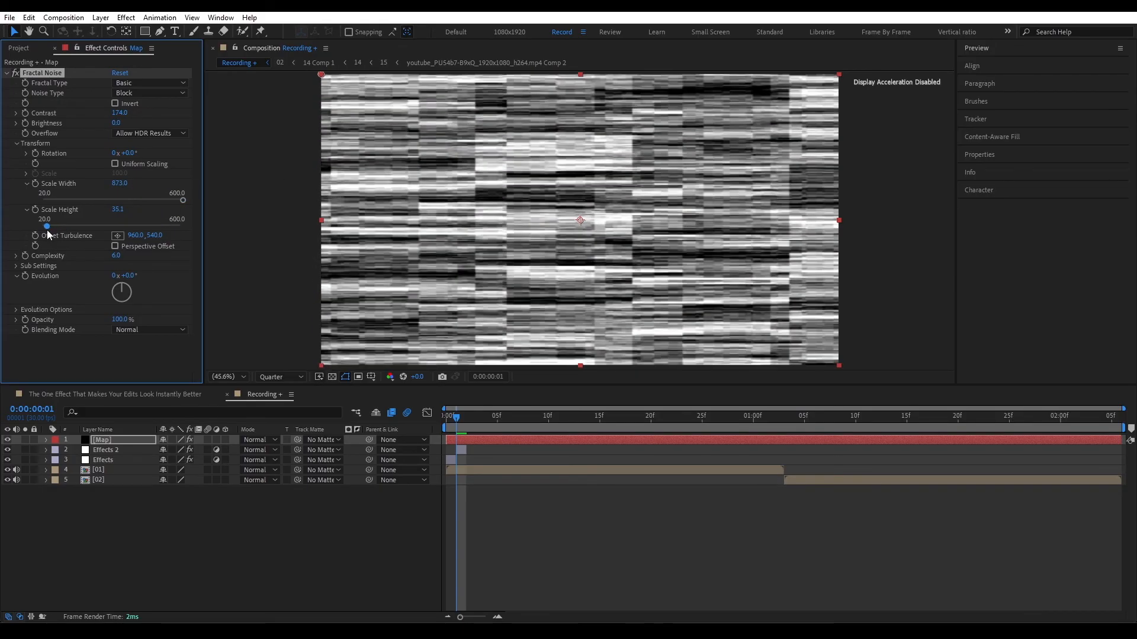
left_click(6, 73)
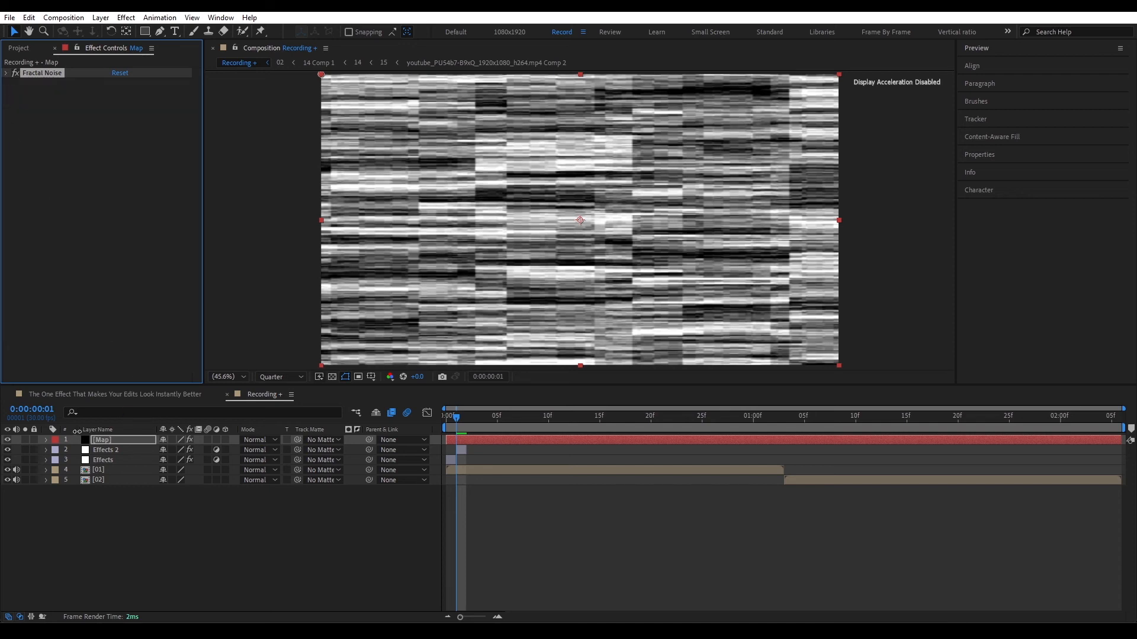
Step: Hide the Map layer below all other layers and assign it as the Displacement Map Layer on Effects 2
left_click(7, 440)
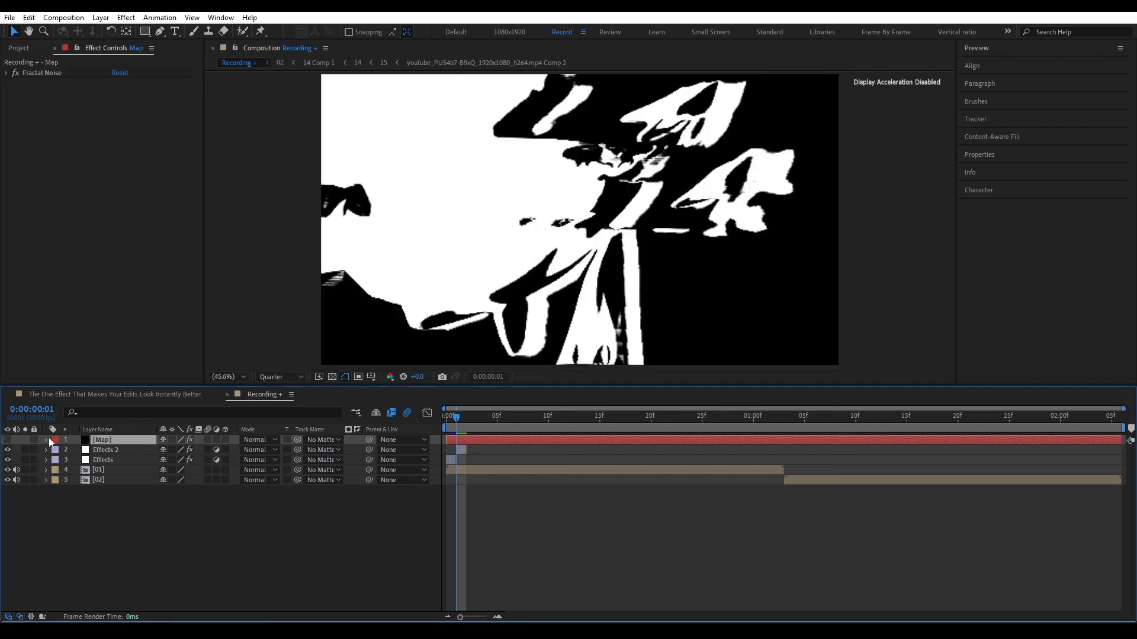
left_click_drag(119, 439, 107, 482)
left_click(104, 439)
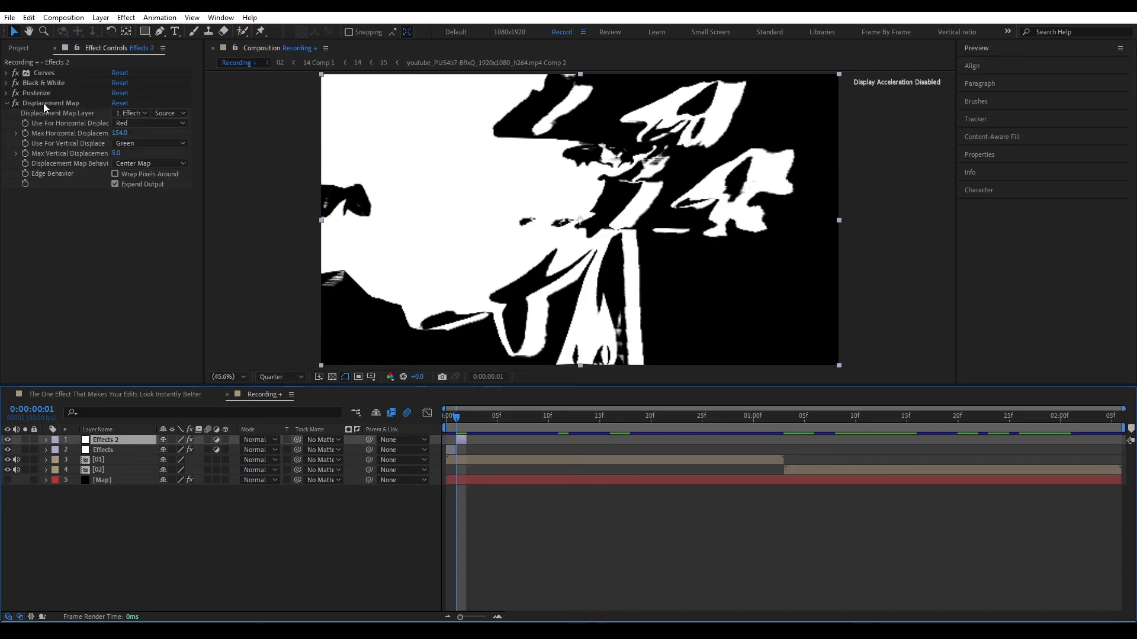
left_click(127, 113)
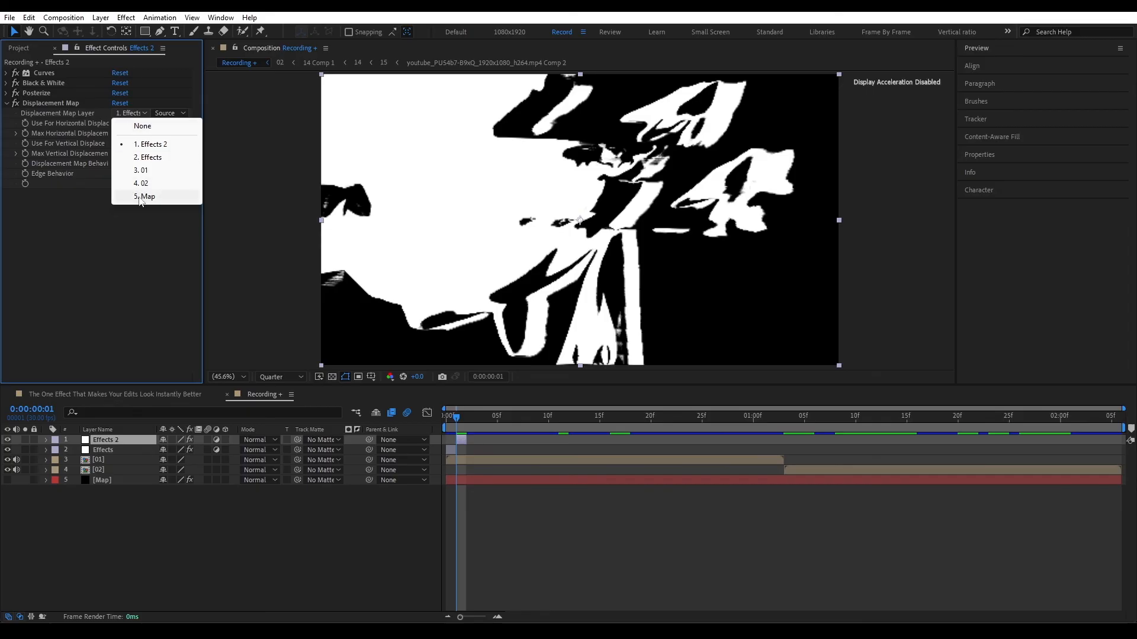
left_click(142, 197)
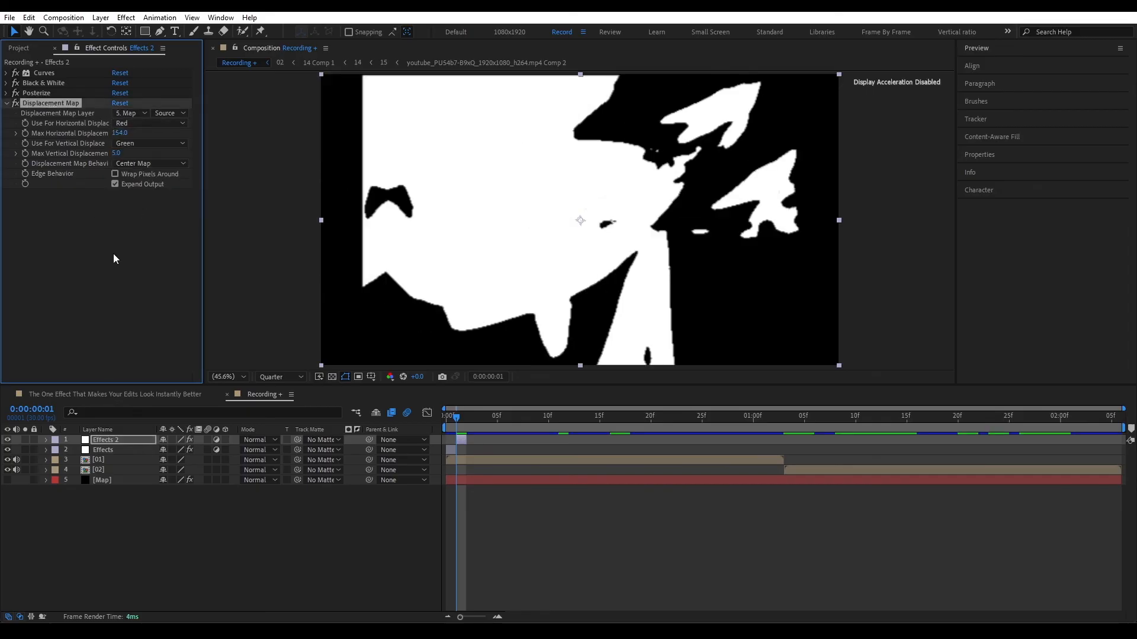
Step: Set the displacement map source to Effects & Masks, Max Horizontal Displacement to 117 and Max Vertical Displacement to 20
left_click(118, 479)
left_click(48, 75)
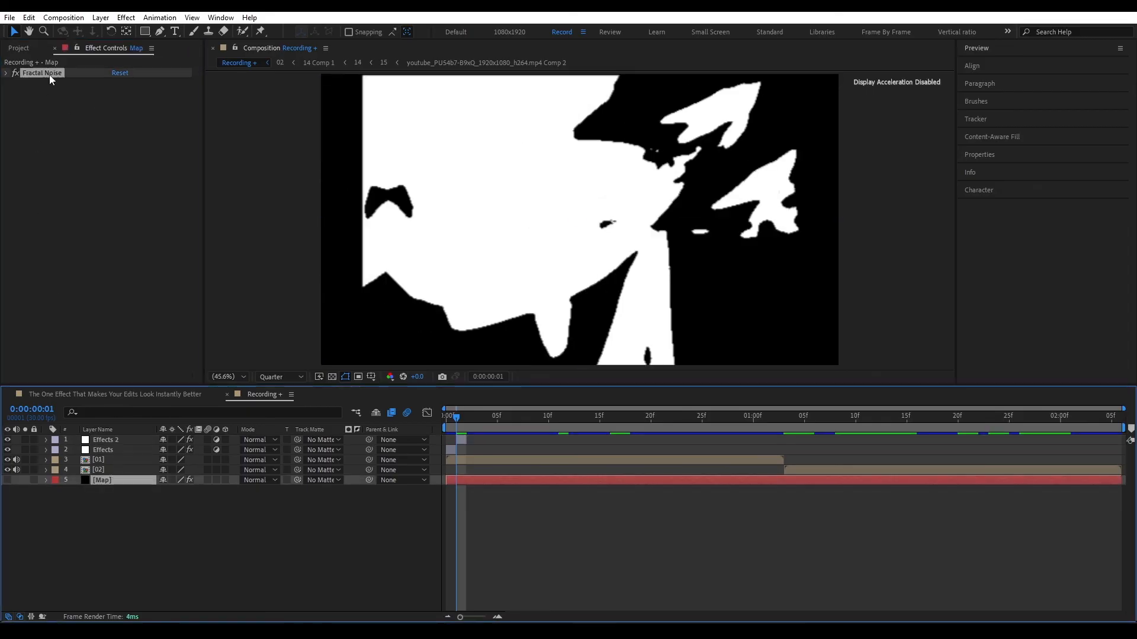
left_click(104, 440)
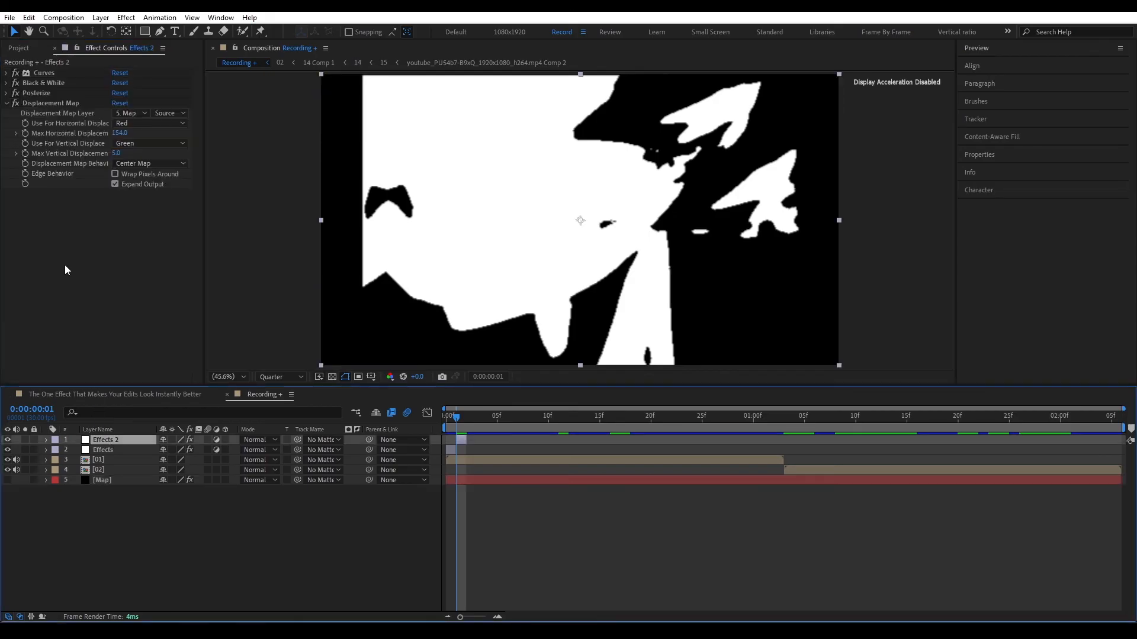
left_click(166, 113)
left_click(197, 153)
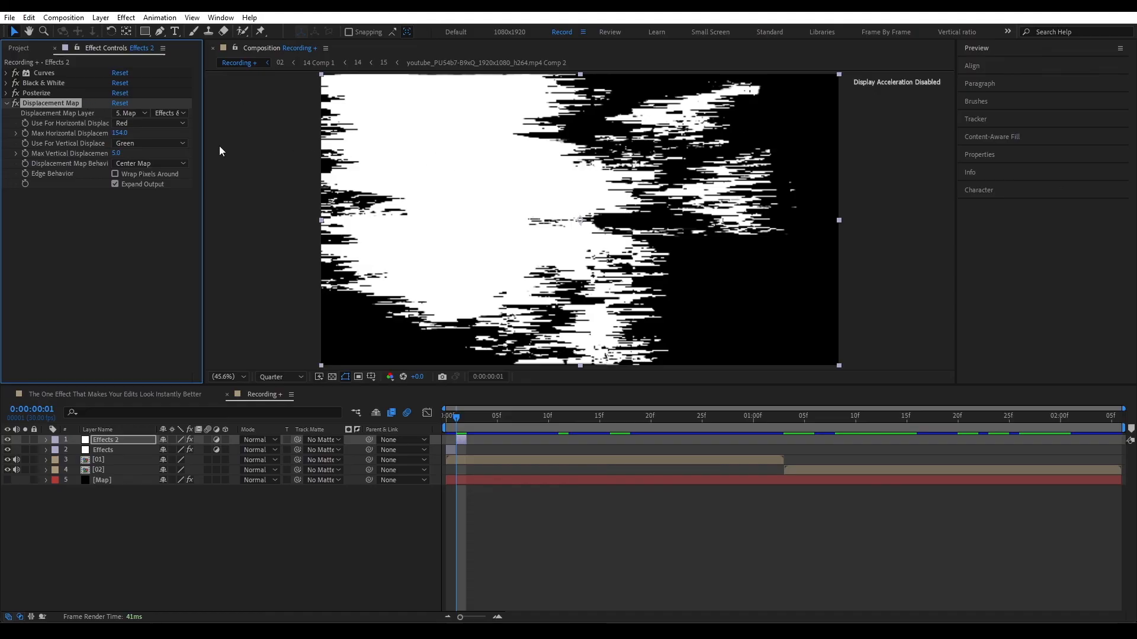
left_click_drag(120, 133, 95, 144)
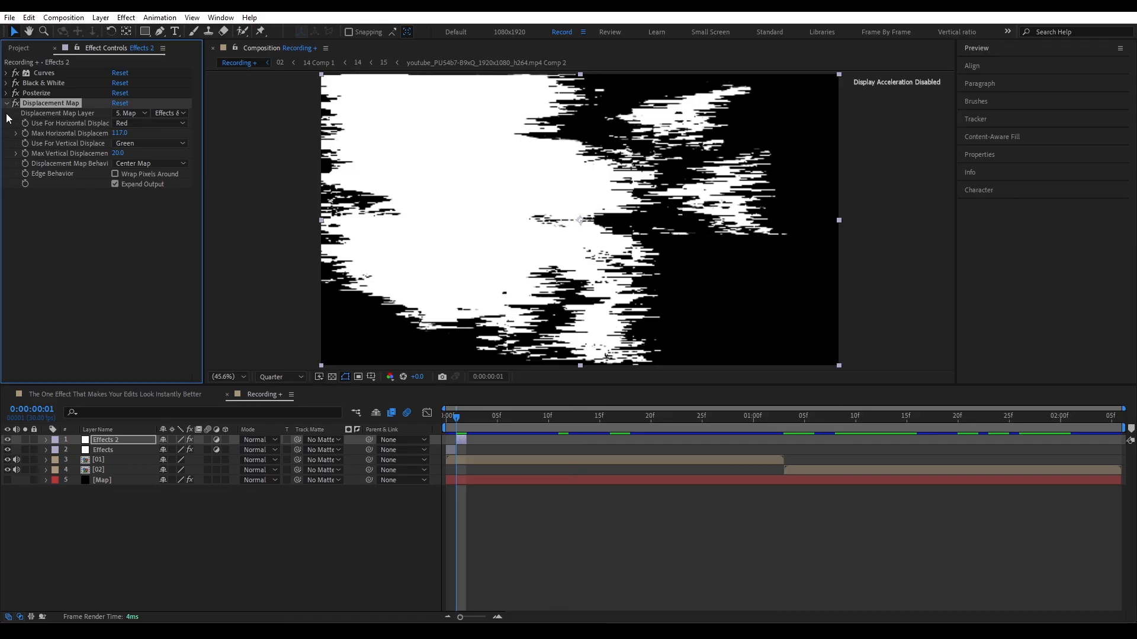
left_click(6, 104)
Step: Preview the composition from the first frame to check the two flash effects on the opening clip
left_click(177, 526)
left_click_drag(456, 418, 403, 418)
key("space")
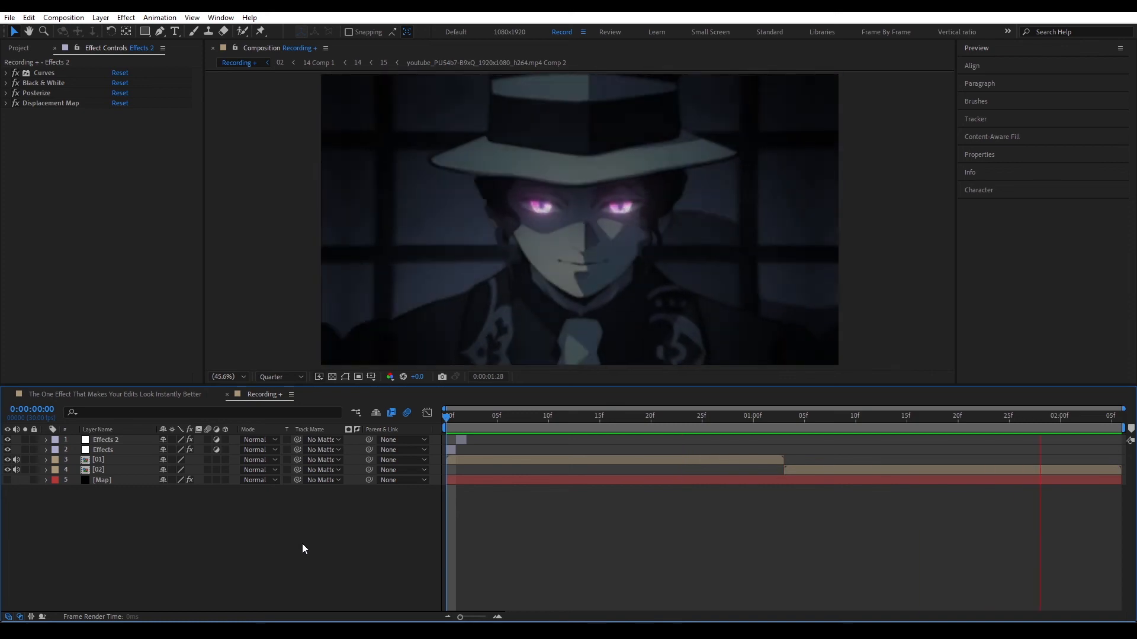
key("space")
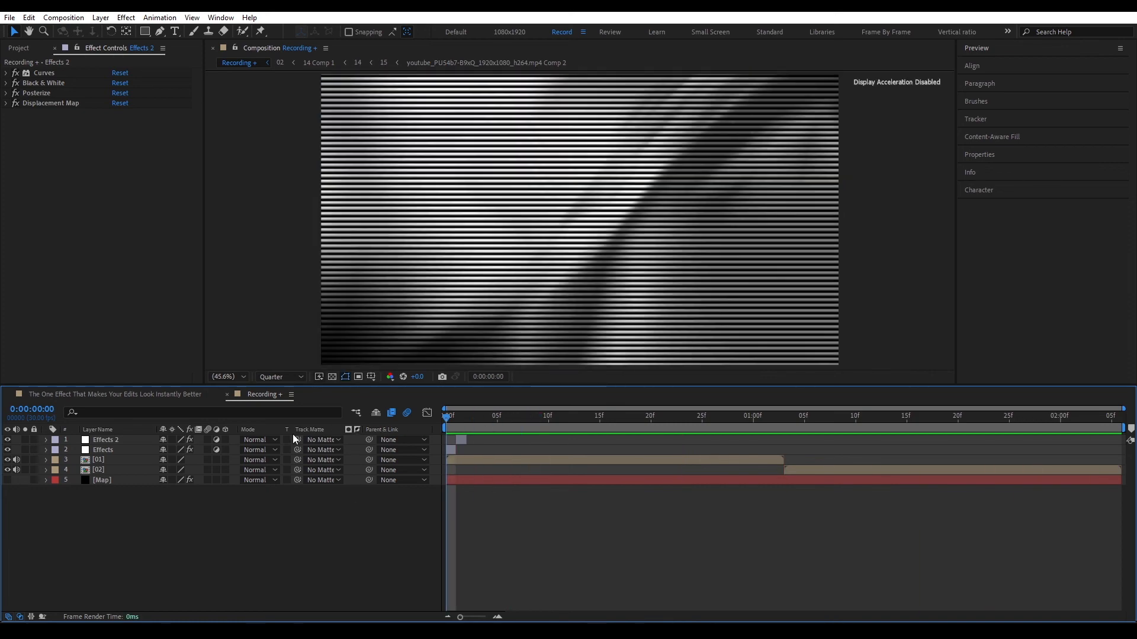
Step: Duplicate the Effects and Effects 2 layers together and move the copies to the cut between clips 01 and 02
left_click(102, 440)
left_click(104, 450, "shift")
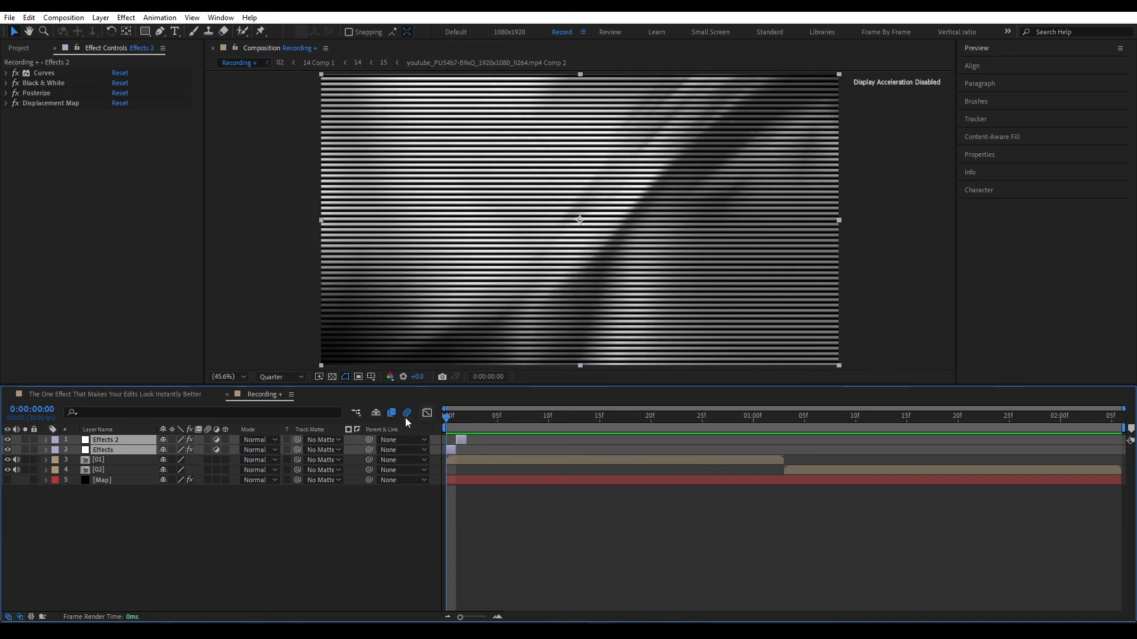
key("ctrl+d")
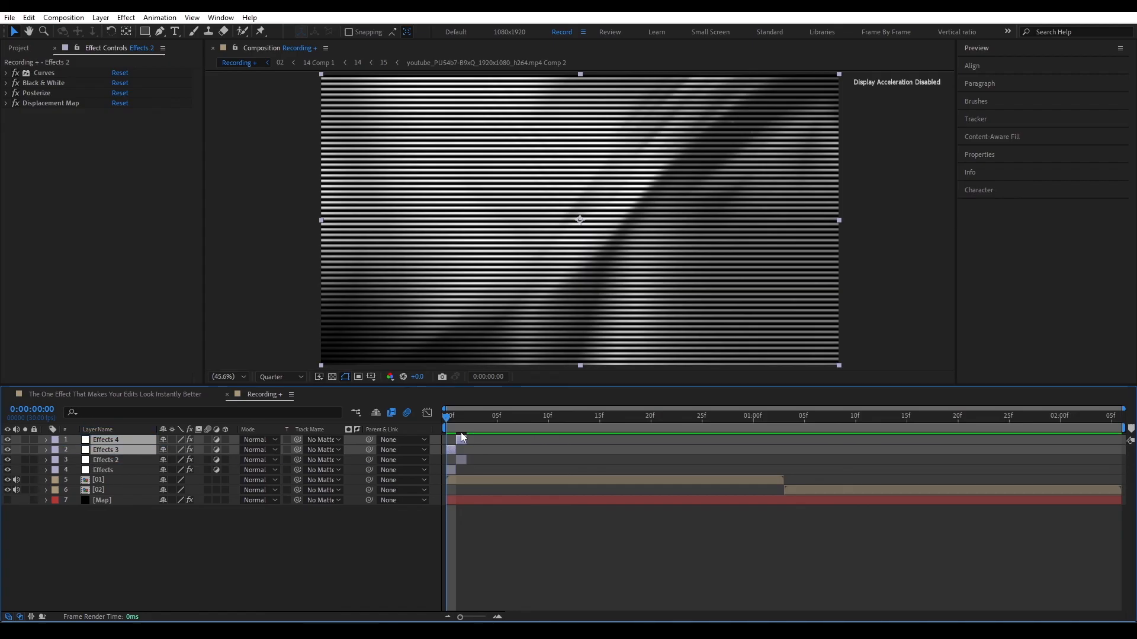
left_click_drag(462, 438, 845, 435)
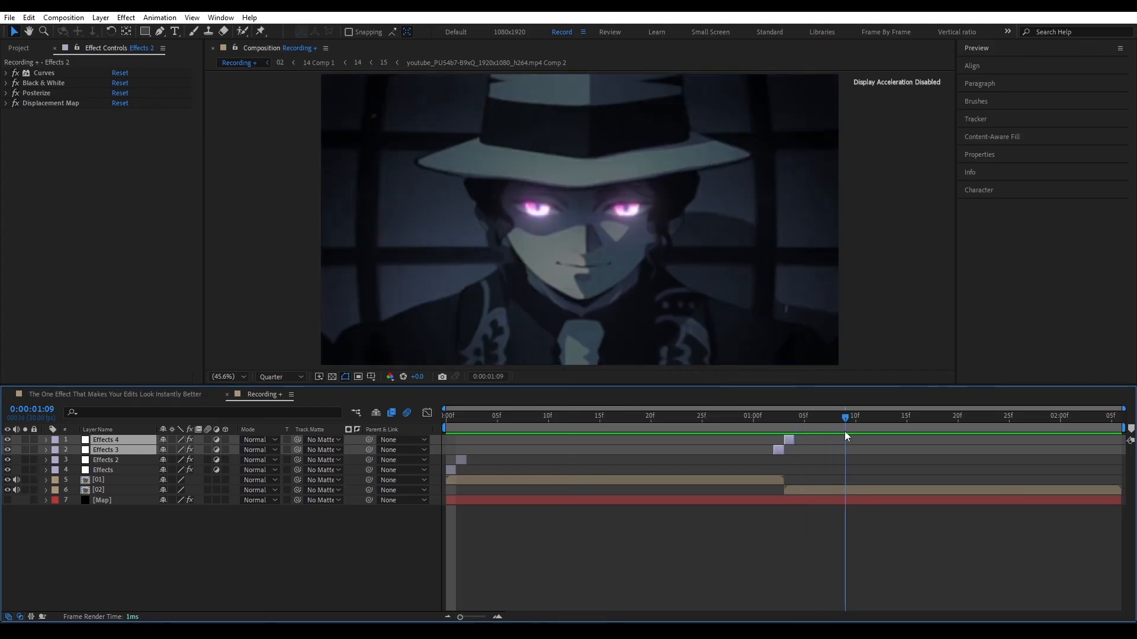
Step: Play the composition from the start to check the flash effects at the opening and at the cut
key("Home")
left_click(223, 551)
key("space")
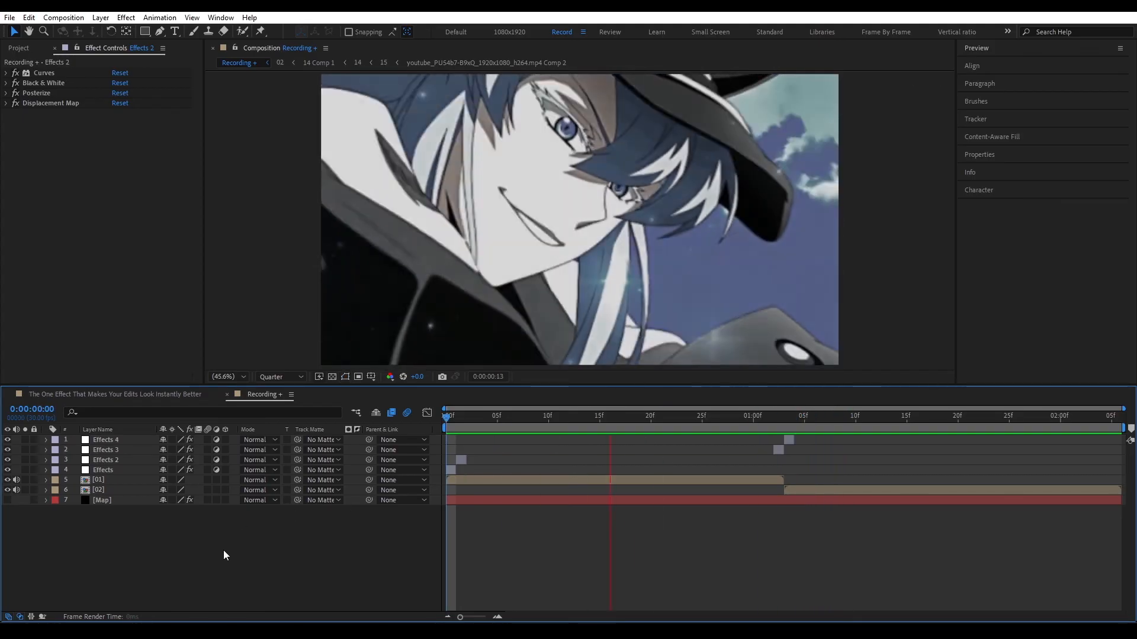